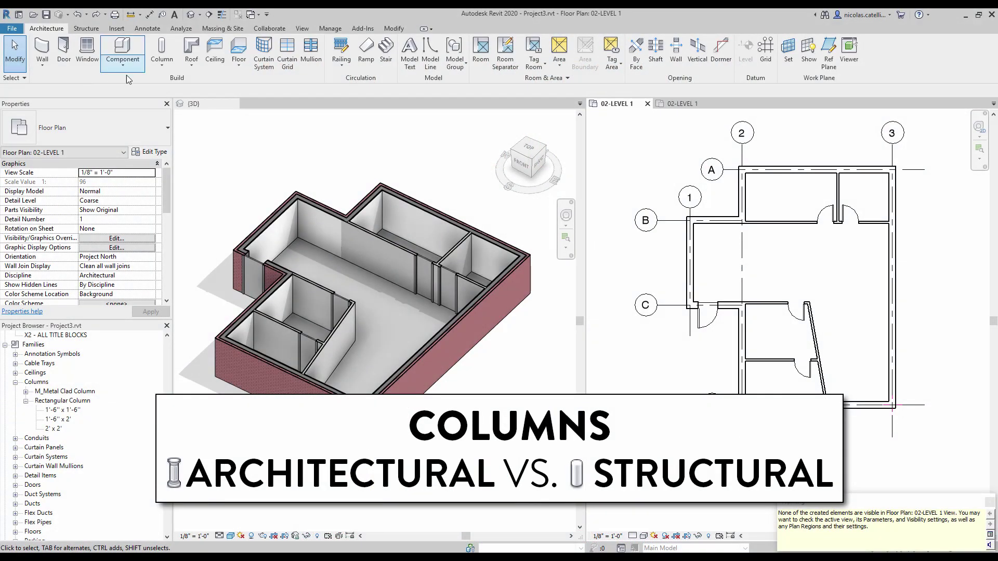
Step: Place two 300 x 450mm concrete structural columns in the central room, extending upward with an unconnected top
click(162, 66)
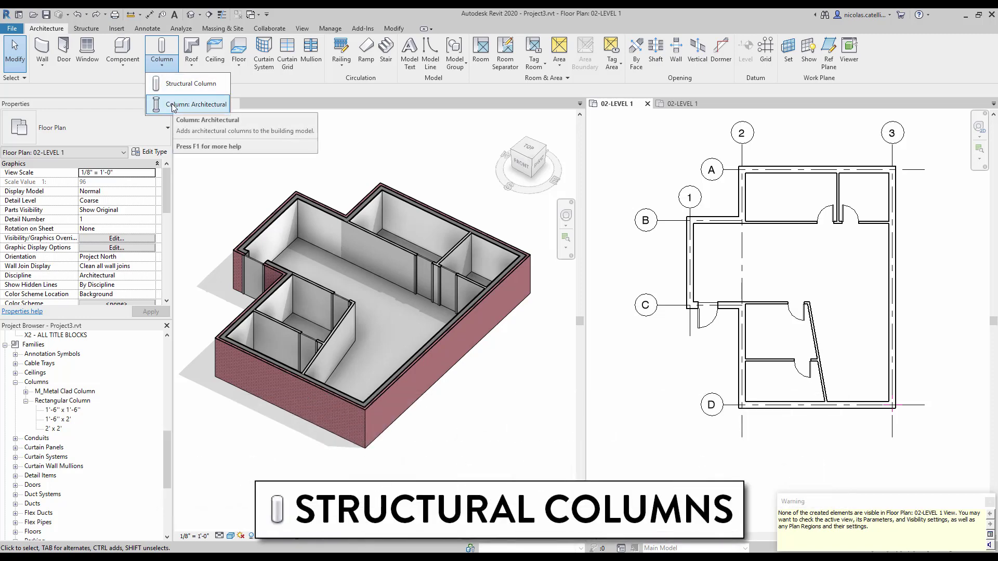
click(170, 84)
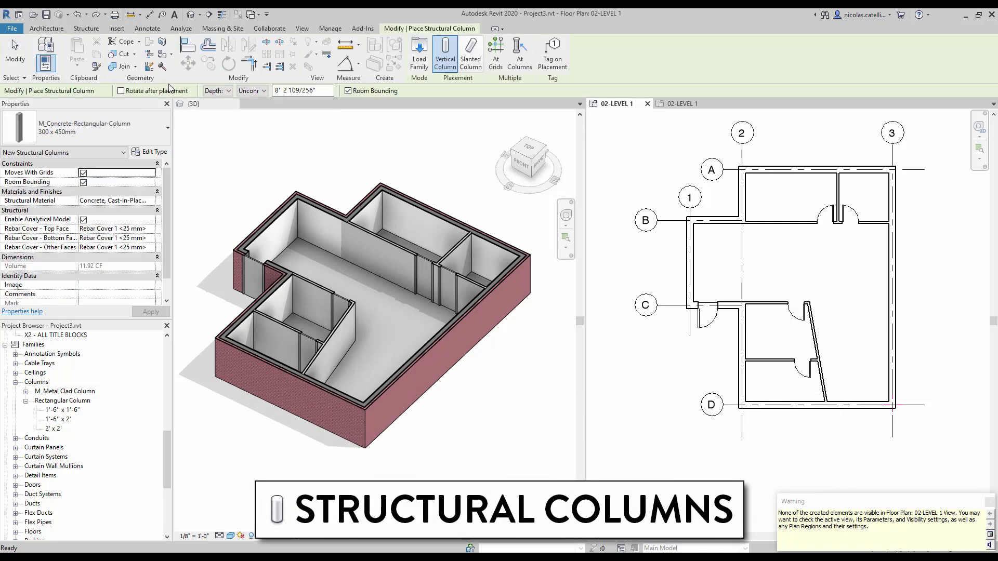
click(220, 92)
click(215, 111)
click(252, 91)
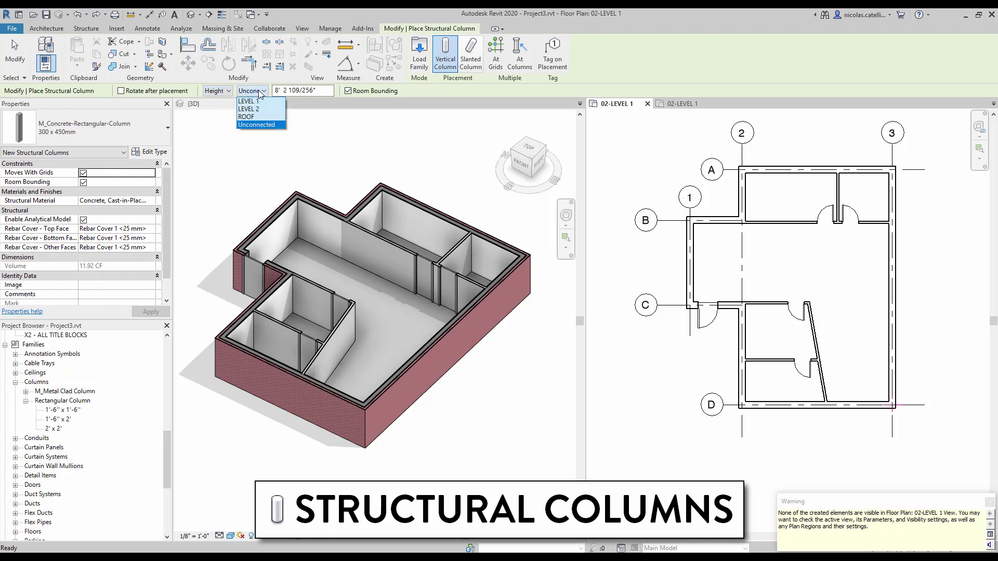
click(279, 90)
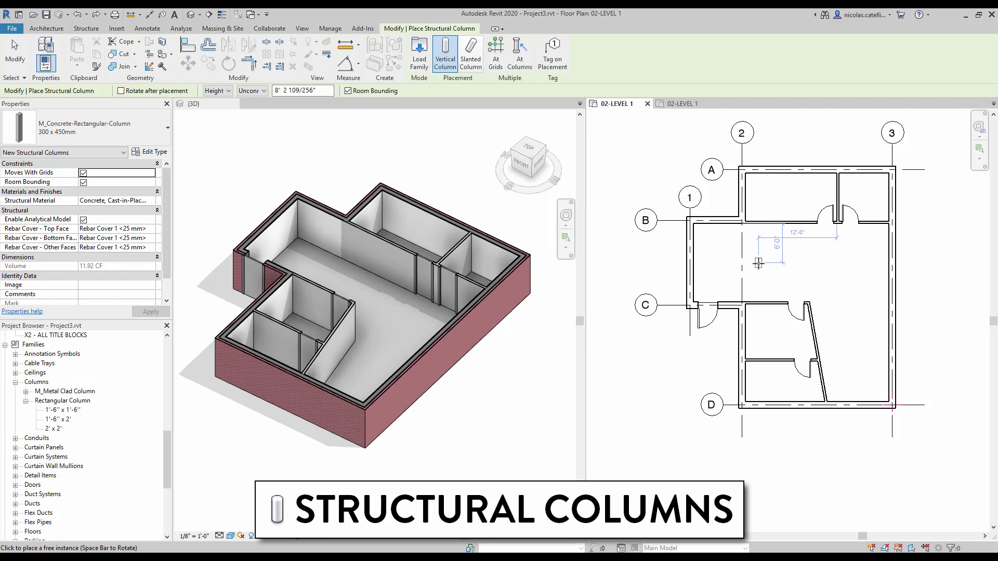
click(758, 263)
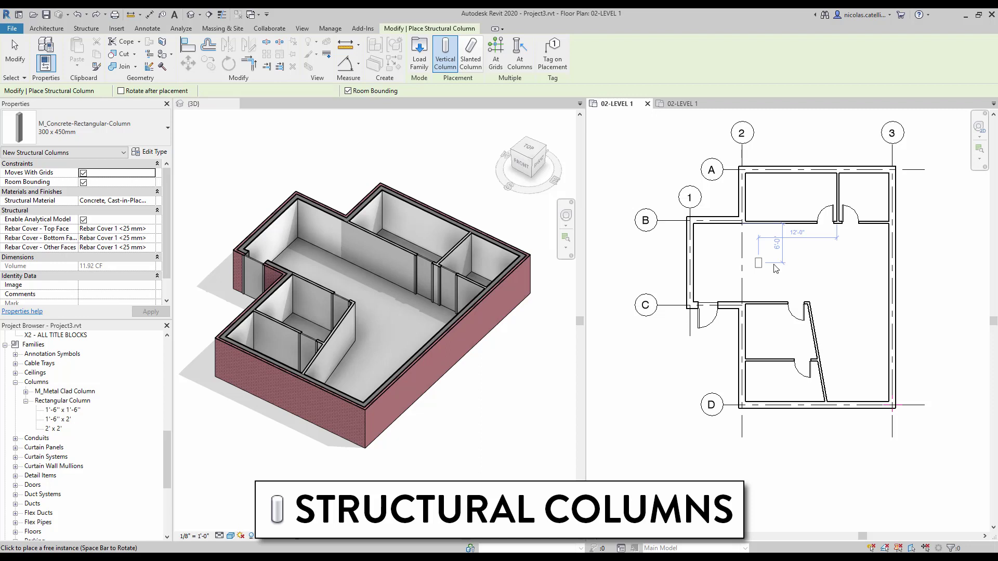
click(853, 263)
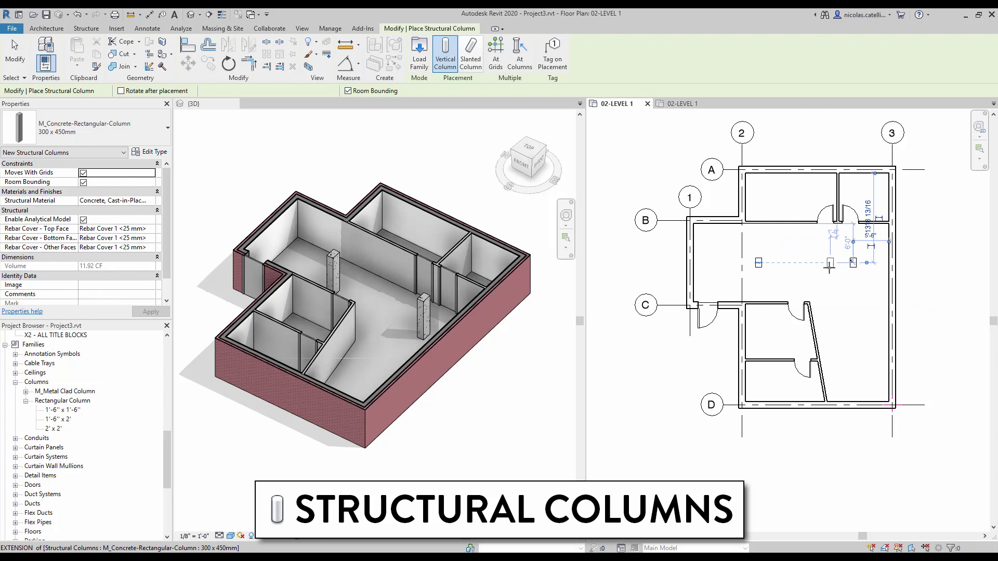
Step: Place two M_Metal Clad Column 610mm Diameter columns, one enclosing the left concrete column
key(Escape)
key(Escape)
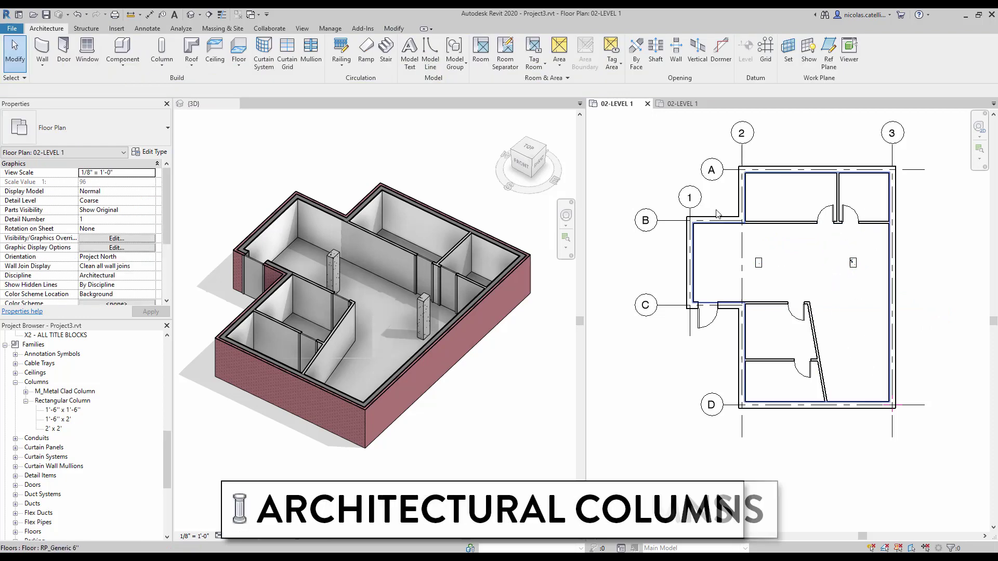
click(161, 67)
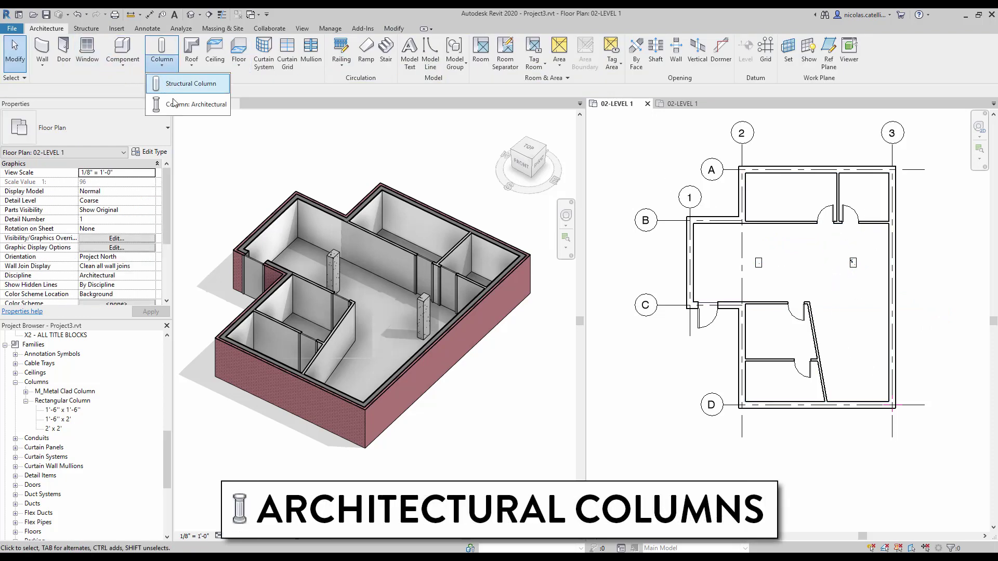
click(196, 105)
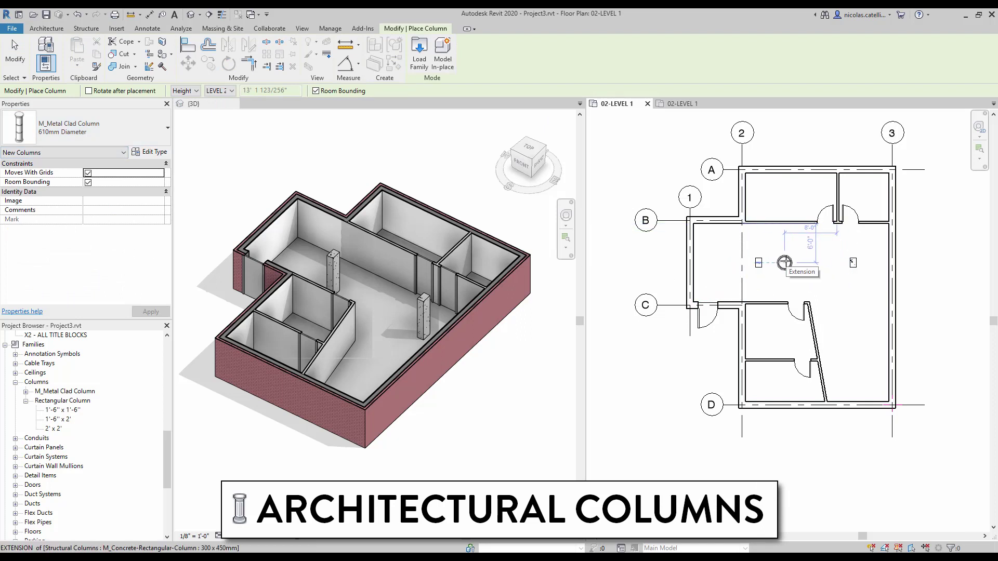
click(785, 263)
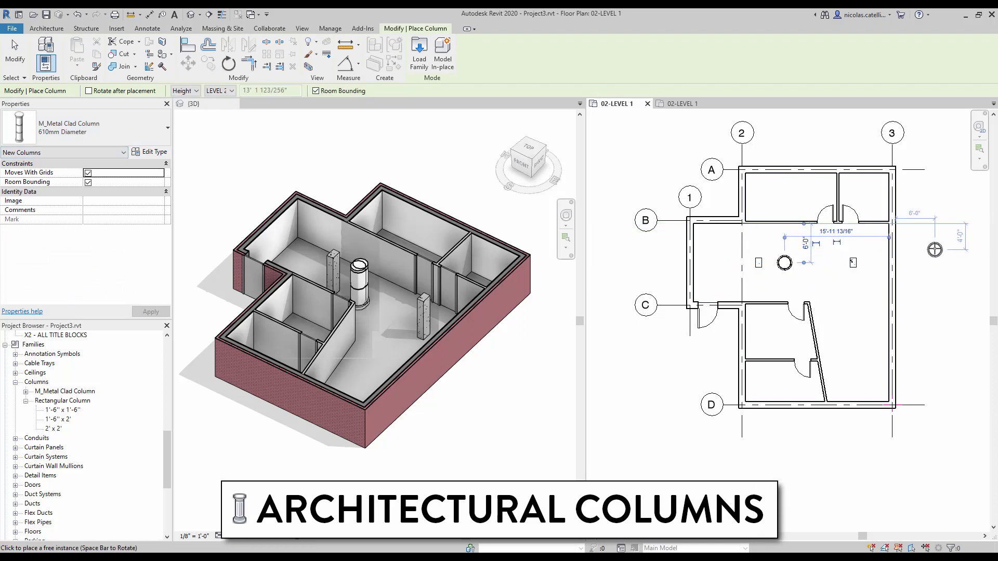
scroll(770, 263, up, 4)
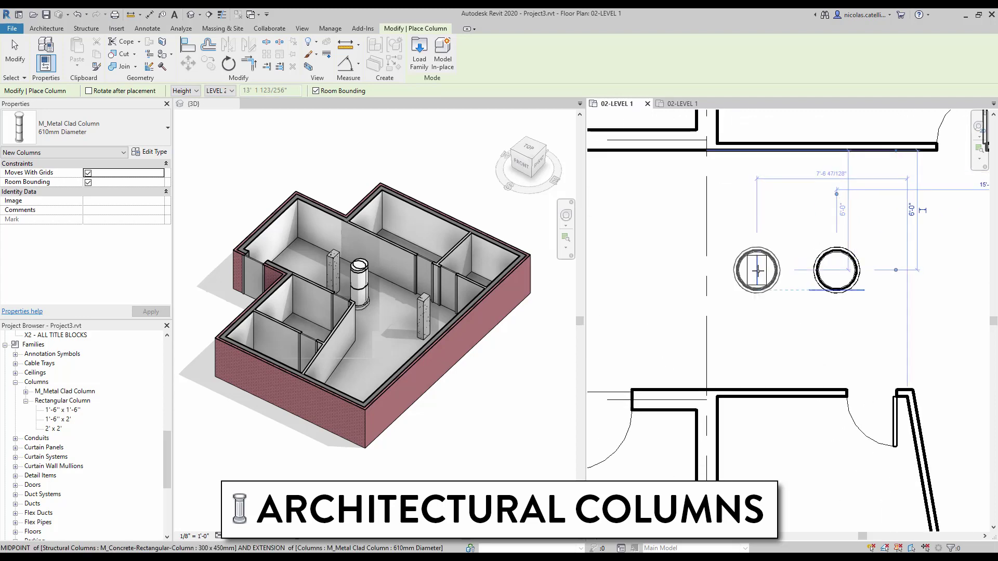
click(759, 263)
click(673, 362)
key(Escape)
key(Escape)
Step: Exit column placement and zoom to fit (ZF) to show the whole model
key(ctrl+Tab)
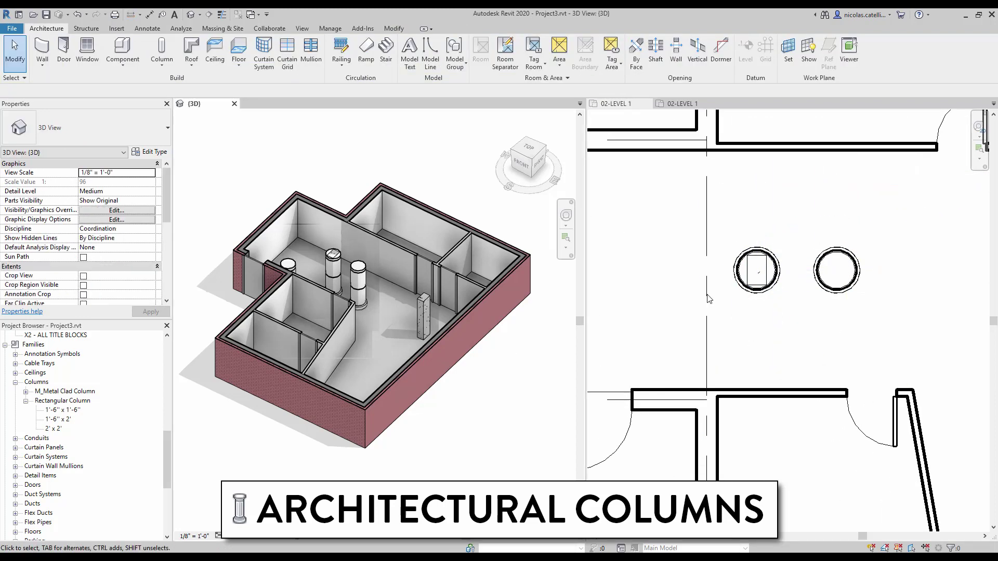
key(z)
key(f)
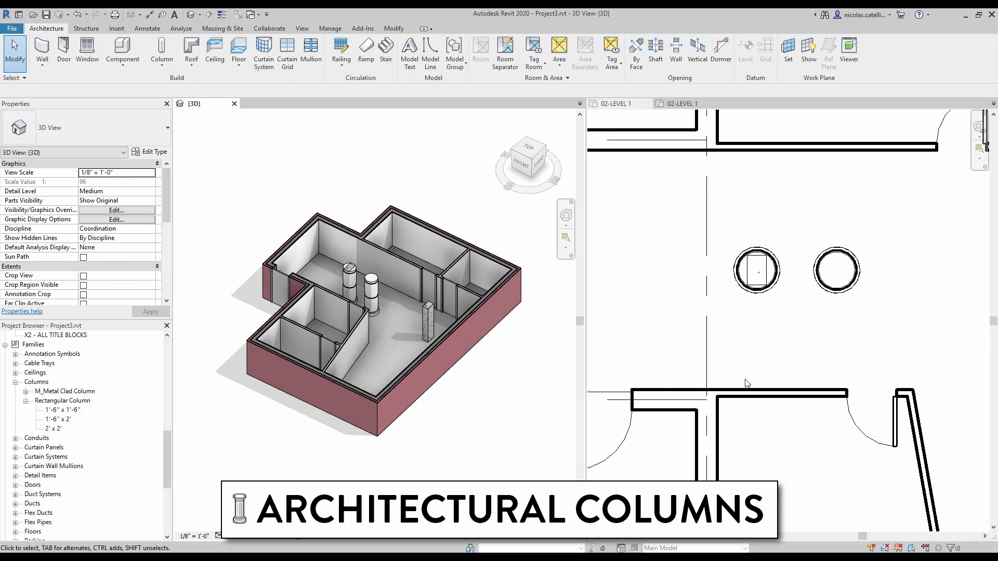
scroll(760, 352, down, 5)
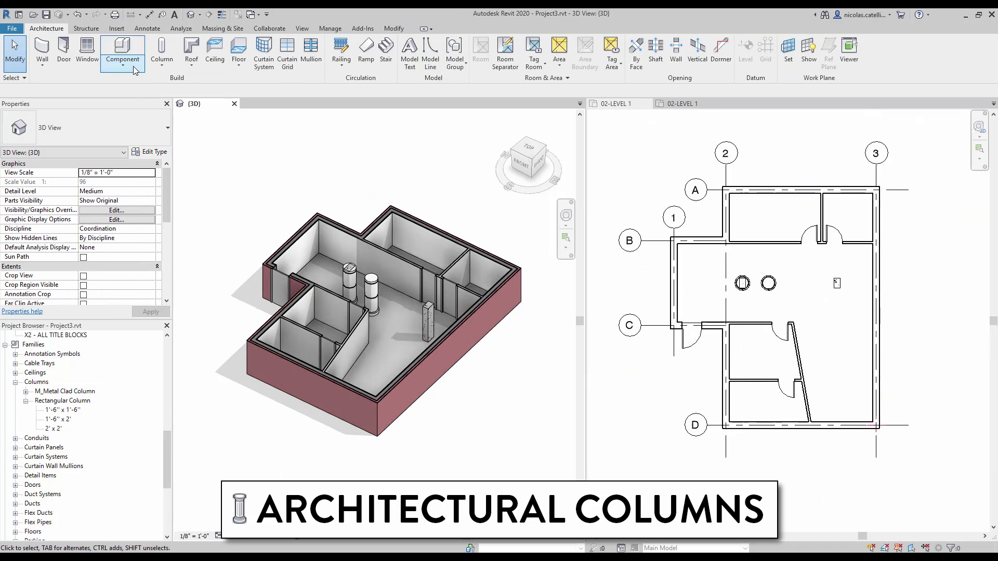
Step: Try the 1'-6" x 2' Rectangular architectural column type on Level 1, then cancel placement
click(158, 68)
click(182, 105)
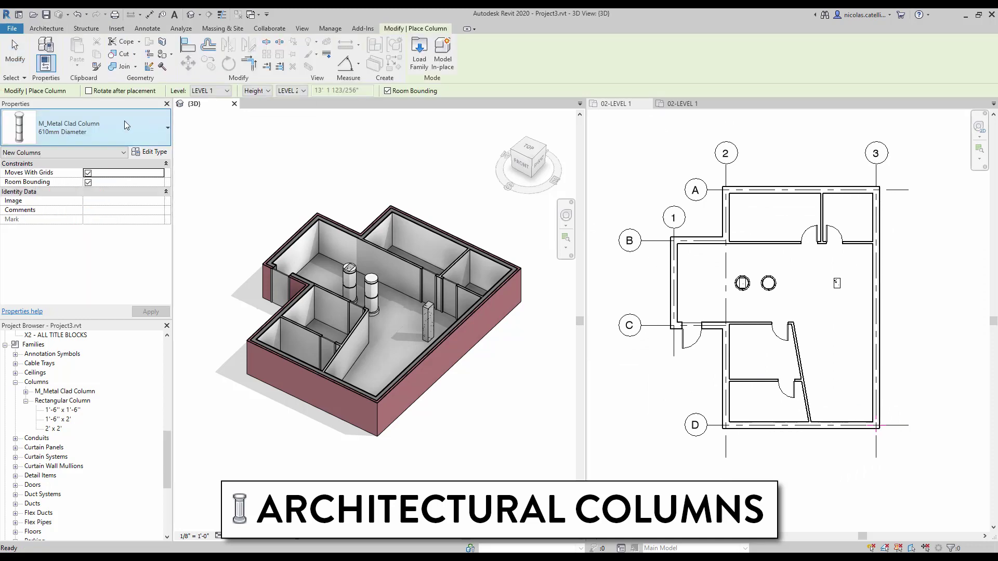
click(104, 130)
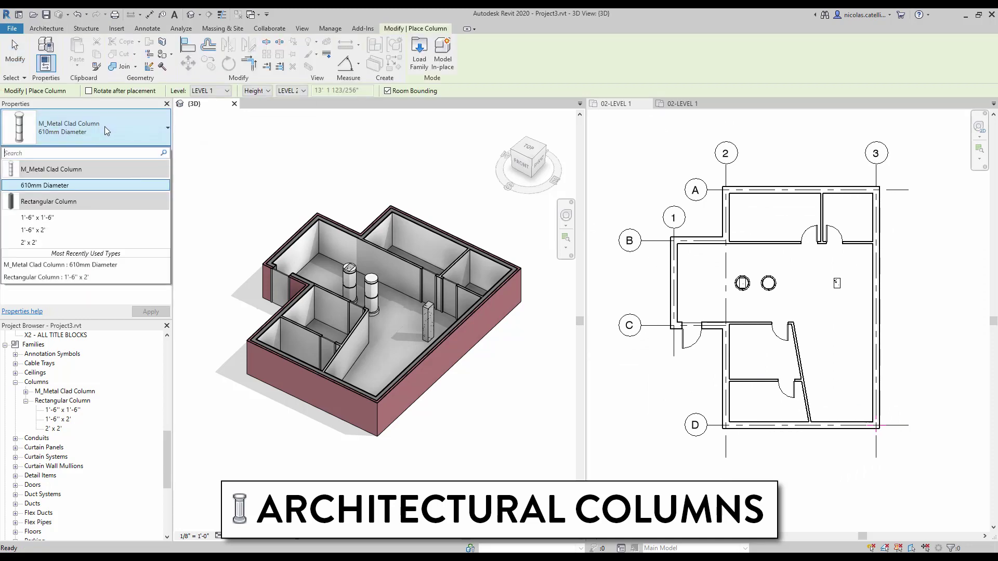
click(79, 232)
scroll(701, 232, up, 5)
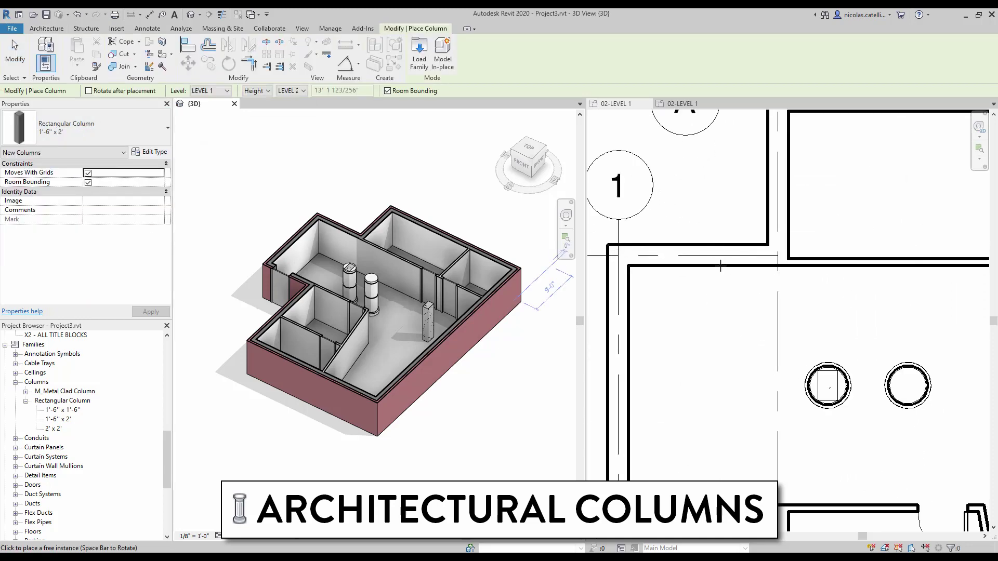
click(738, 304)
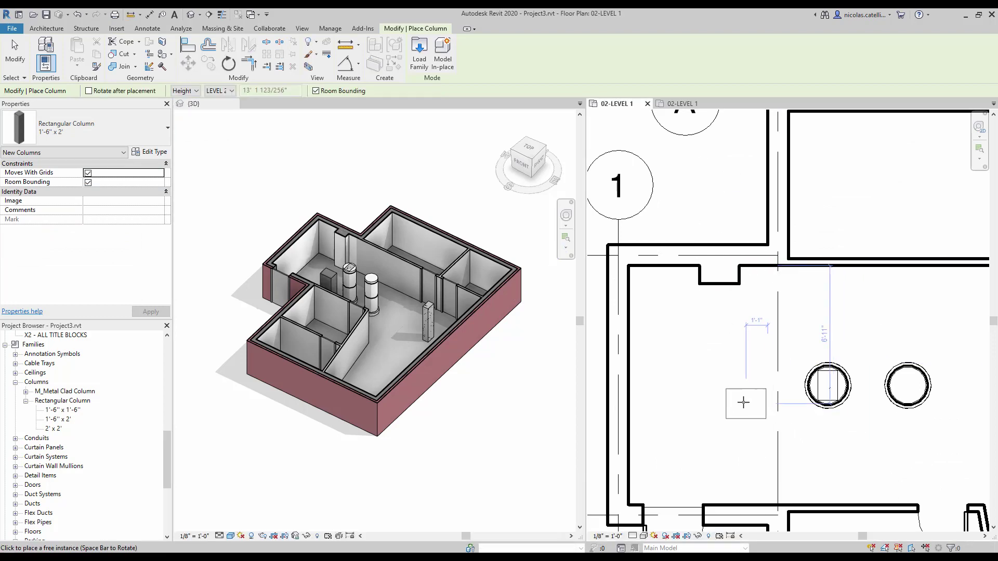
key(Escape)
key(Escape)
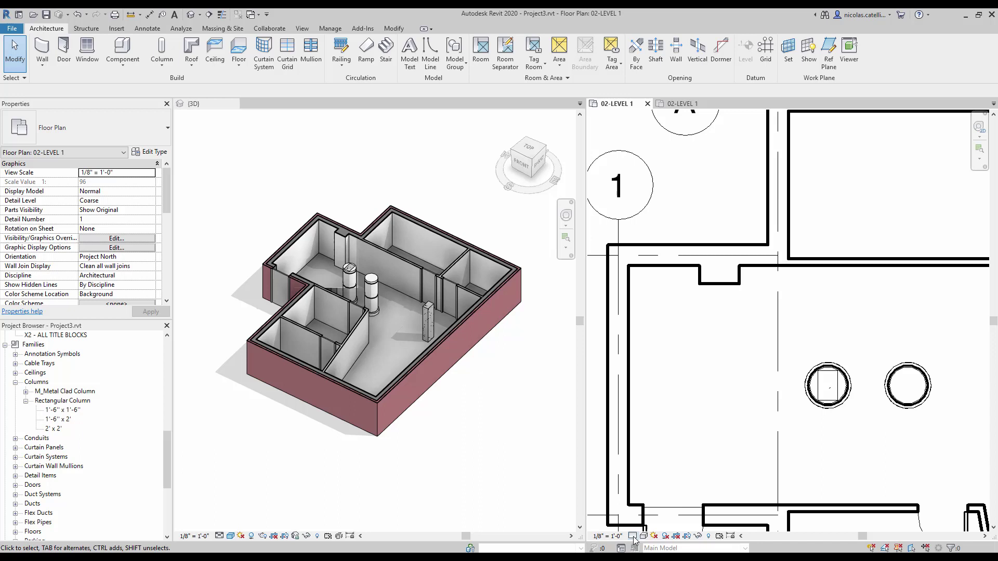
Step: Set the Level 1 plan to Fine detail and add a concrete column near grids 1/A with CS
click(633, 537)
click(644, 526)
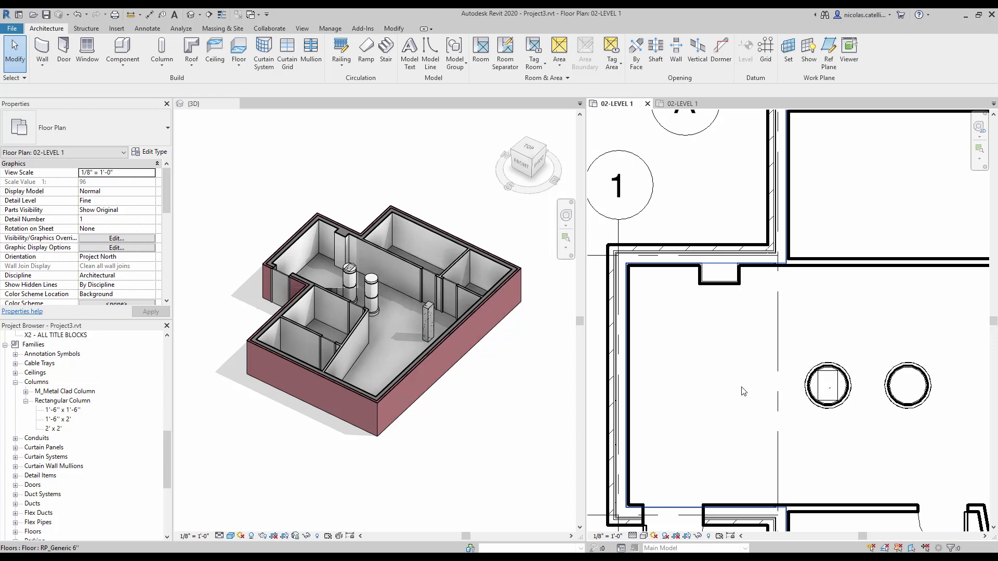
click(831, 385)
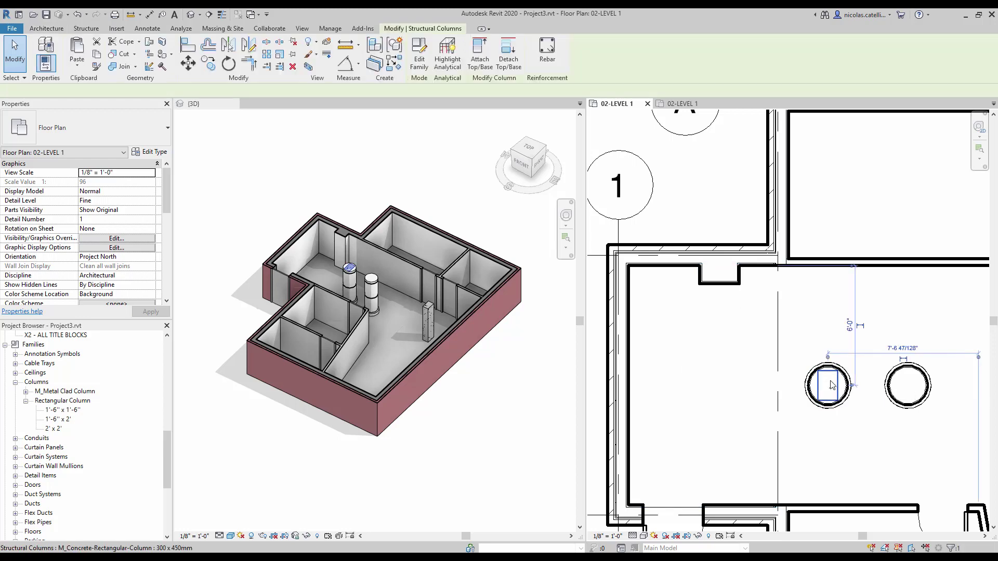
key(c)
key(s)
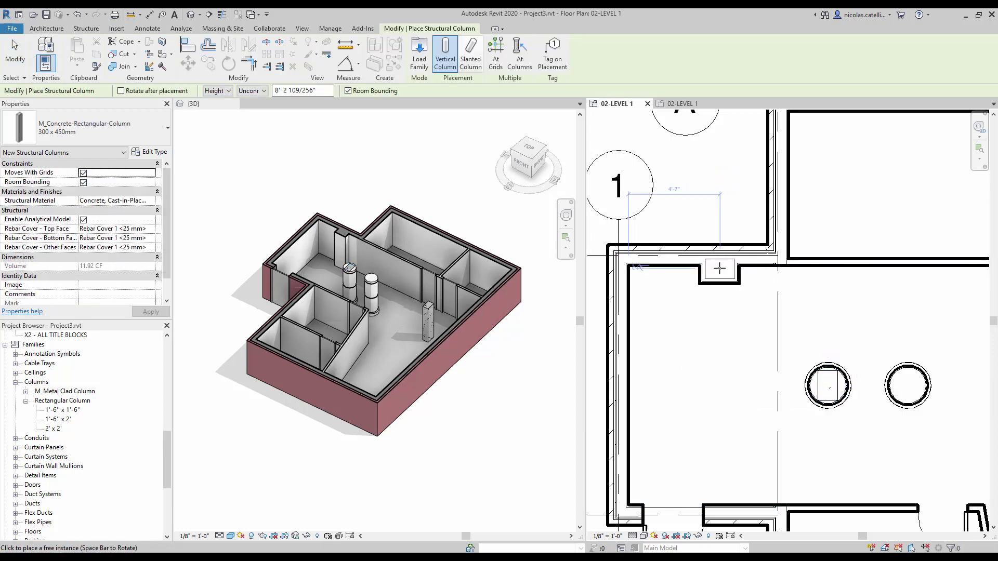
click(720, 268)
key(Escape)
key(Escape)
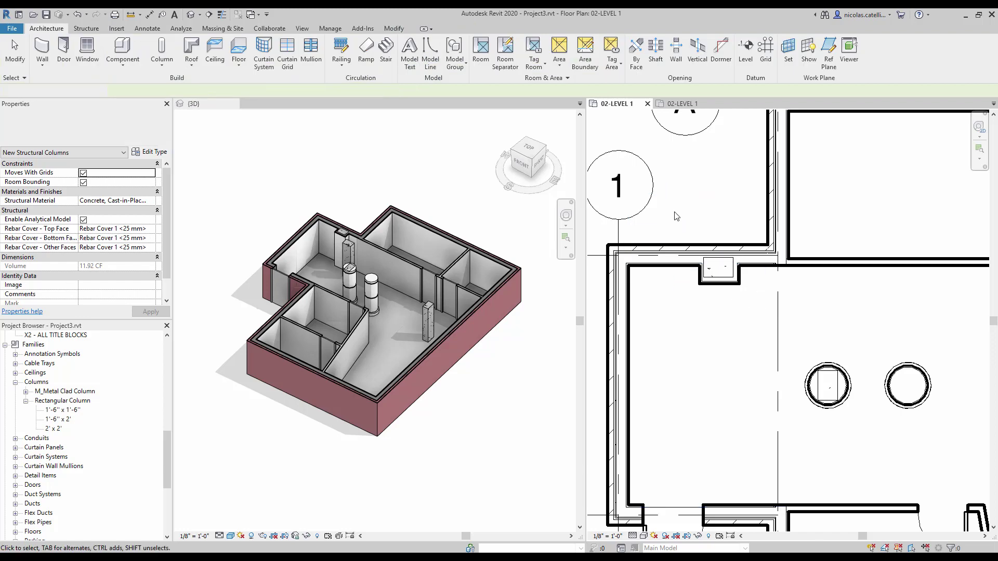
scroll(681, 218, up, 2)
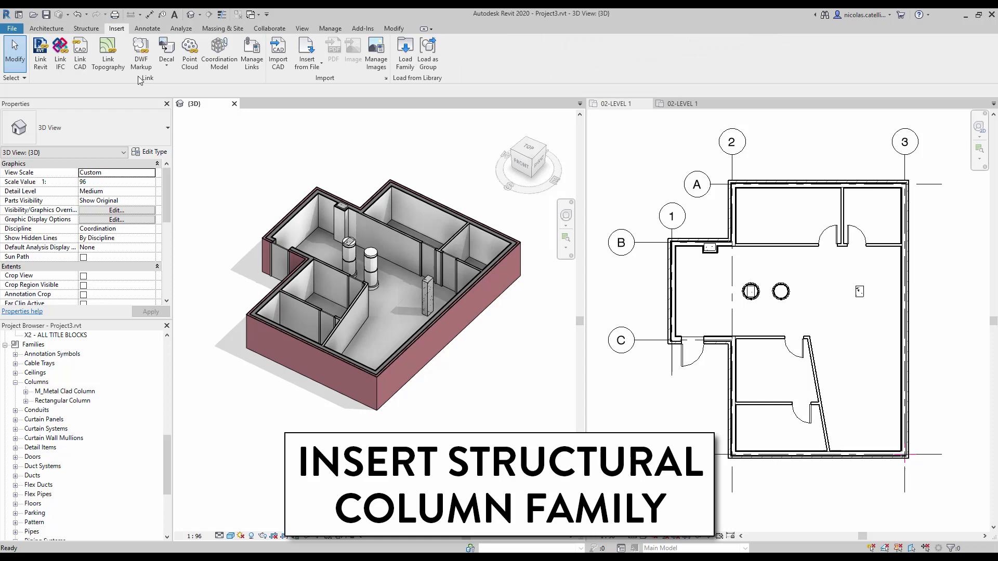
Step: Load the Steel M_W-Wide Flange-Column.rfa family and choose its W200X100 type
click(402, 61)
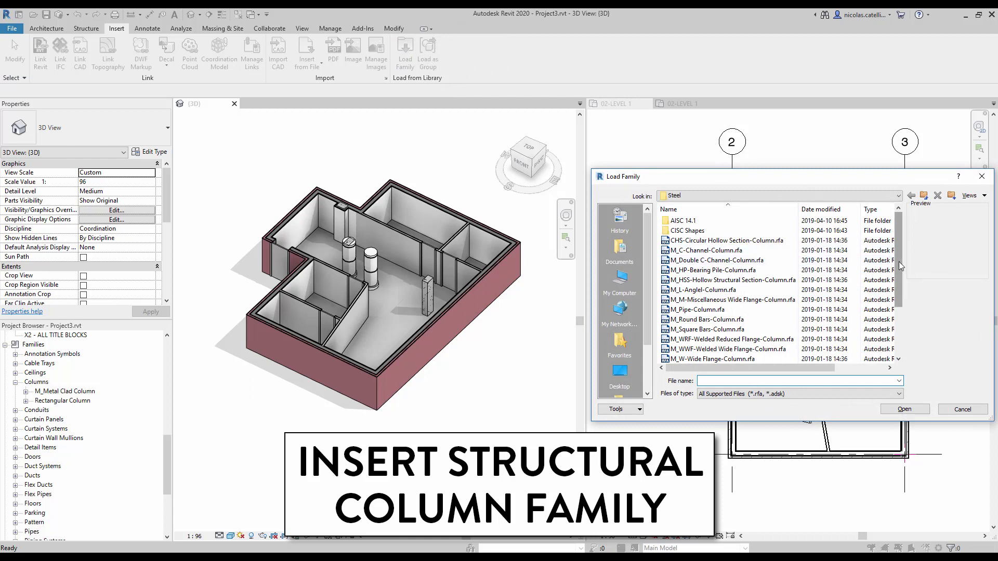
drag(900, 261, 901, 272)
click(742, 339)
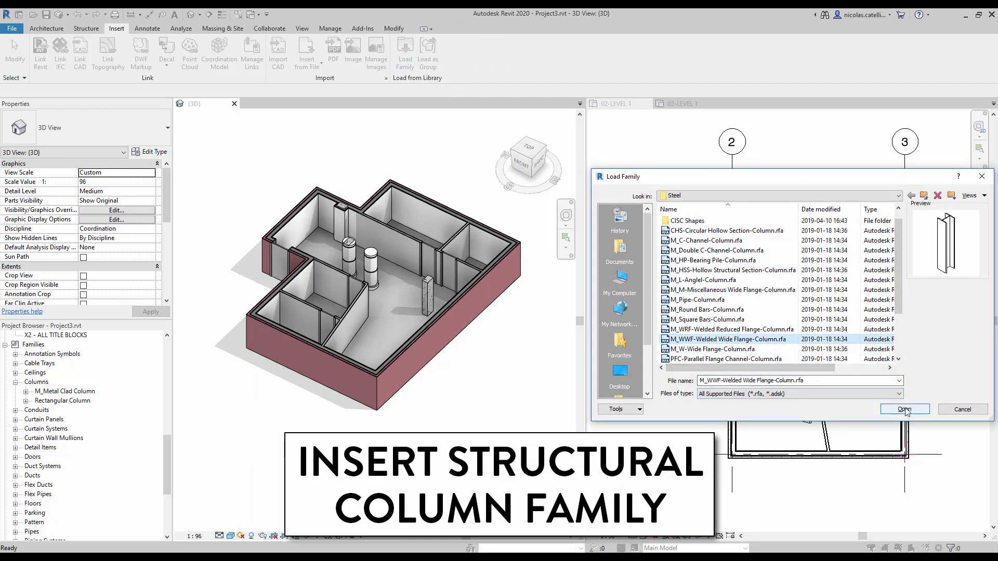
click(733, 351)
click(905, 409)
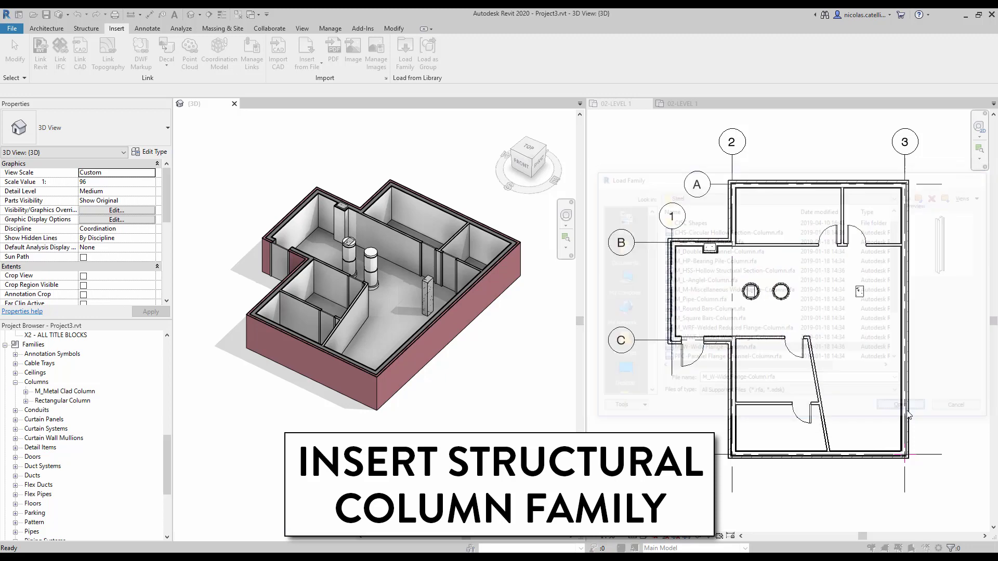
scroll(624, 331, down, 20)
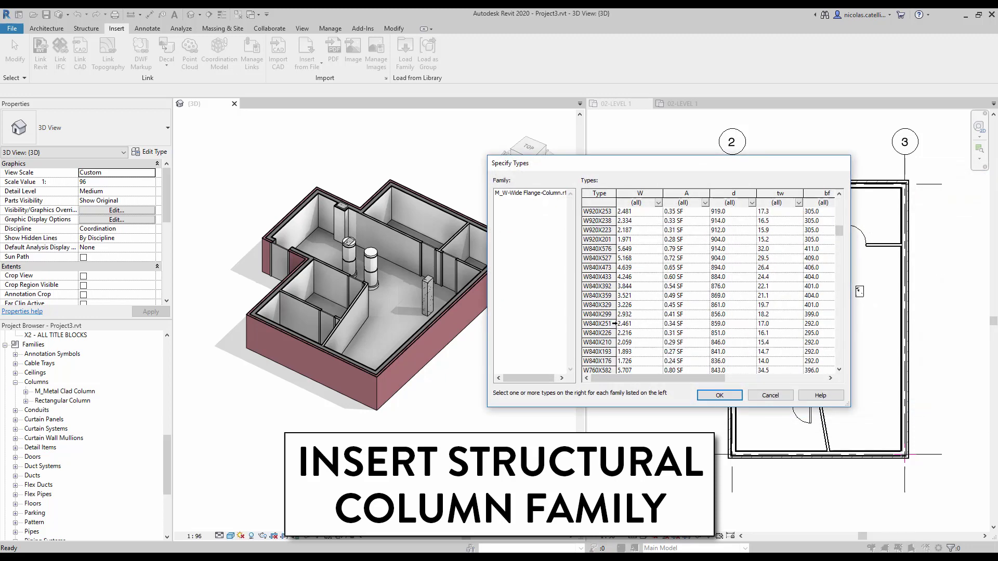
scroll(592, 332, down, 15)
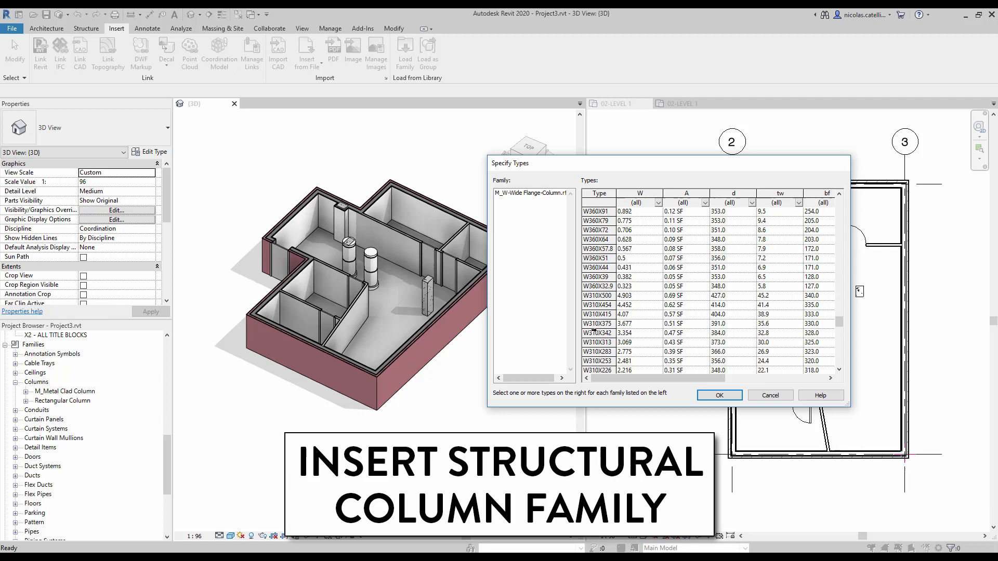
click(605, 343)
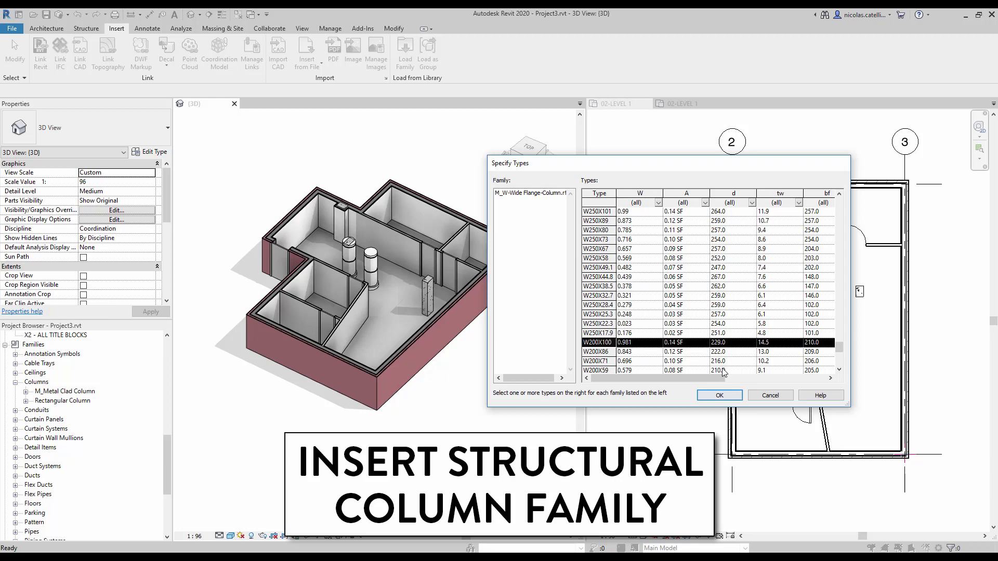
Step: Confirm the W200X100 load and place a steel column by depth in the Level 1 plan
click(719, 396)
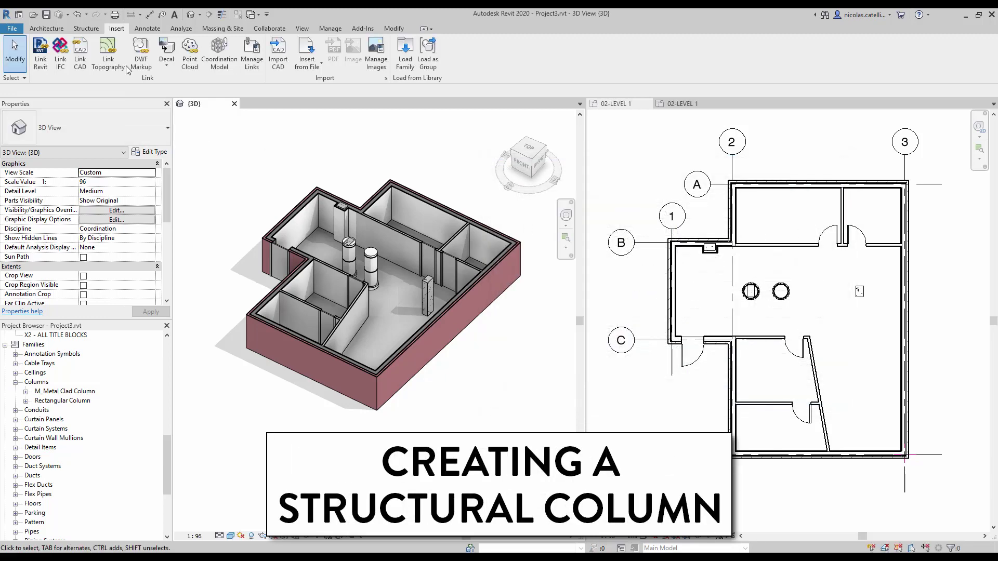
click(88, 32)
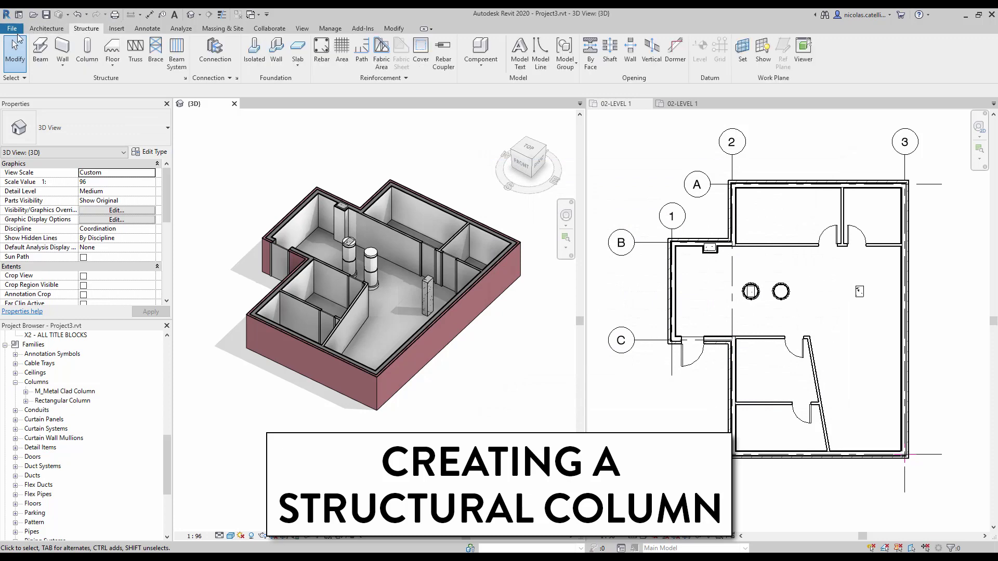
click(89, 54)
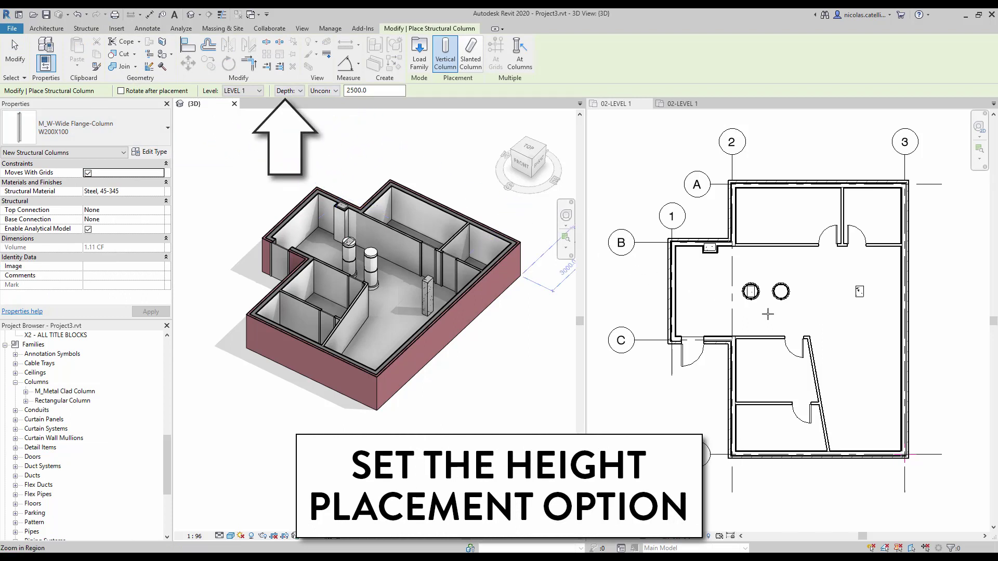
click(713, 292)
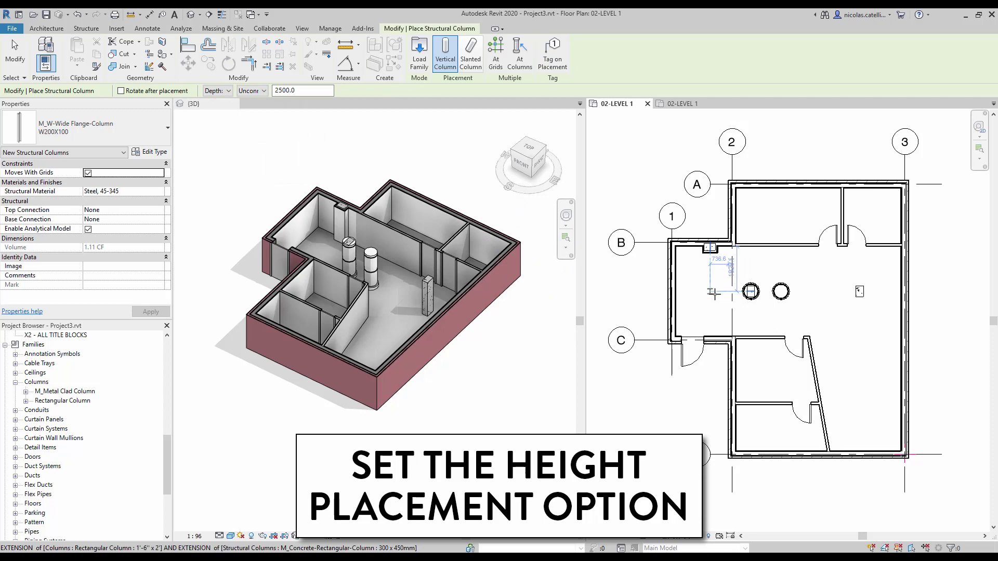
click(713, 293)
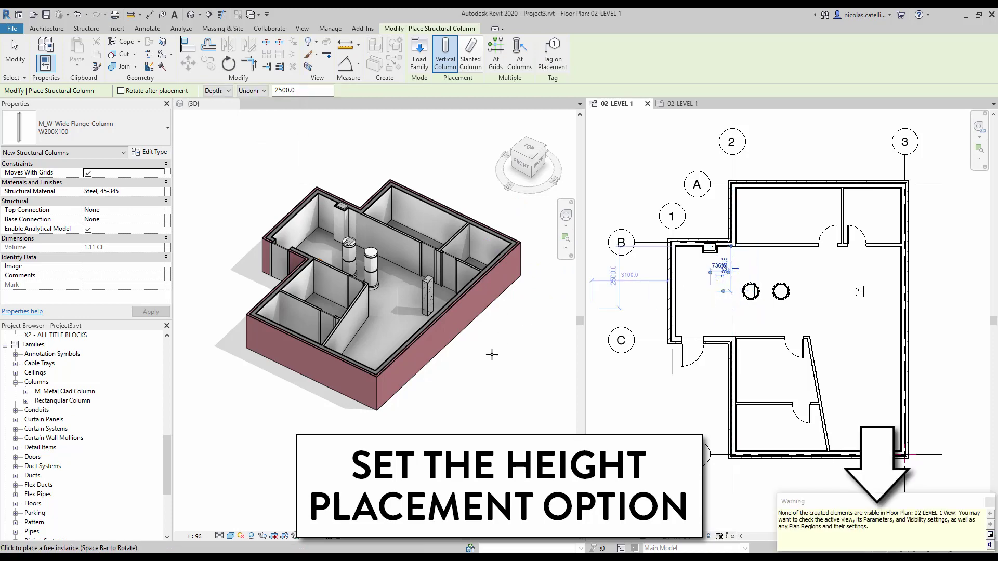
click(491, 355)
key(Escape)
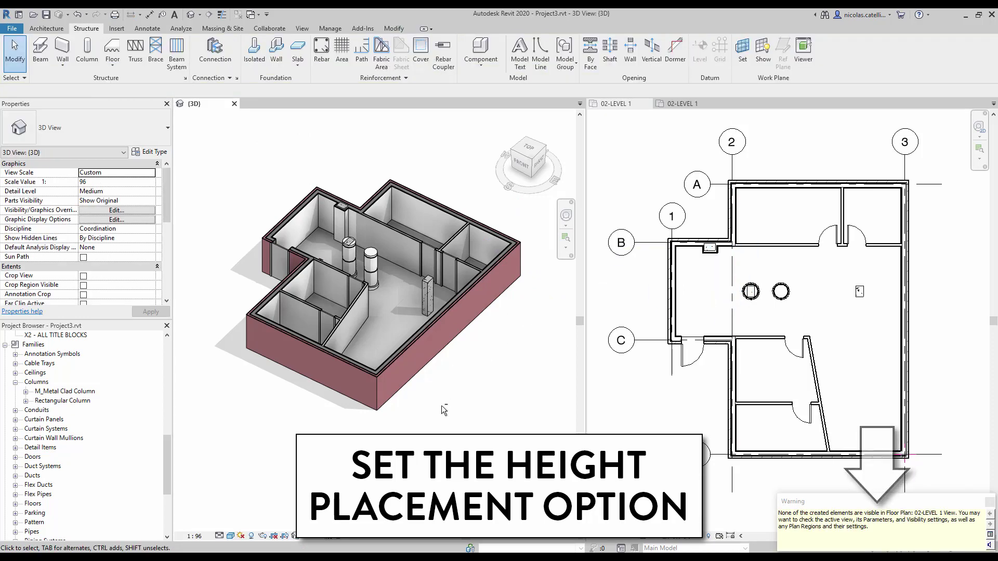
Step: Orbit the 3D view to inspect the column hanging below Level 1, then resume column placement
shift+middle_drag(446, 397, 311, 339)
click(309, 335)
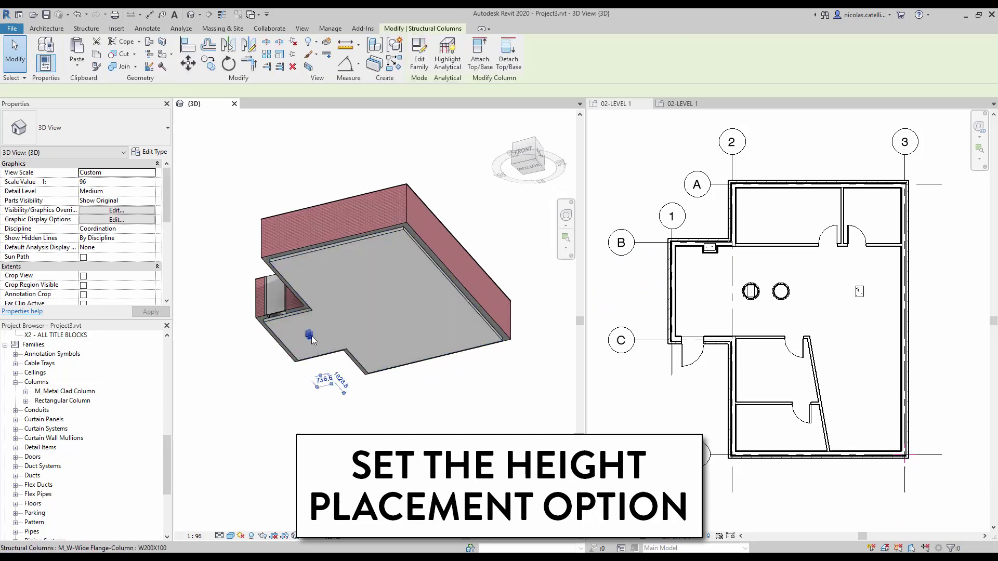
shift+middle_drag(367, 324, 385, 411)
click(616, 103)
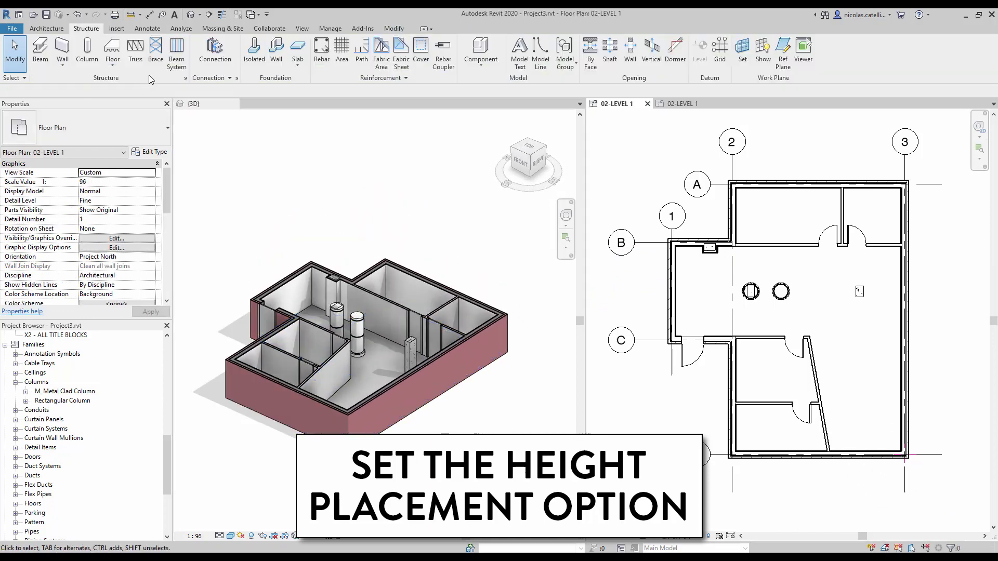
click(87, 49)
click(224, 90)
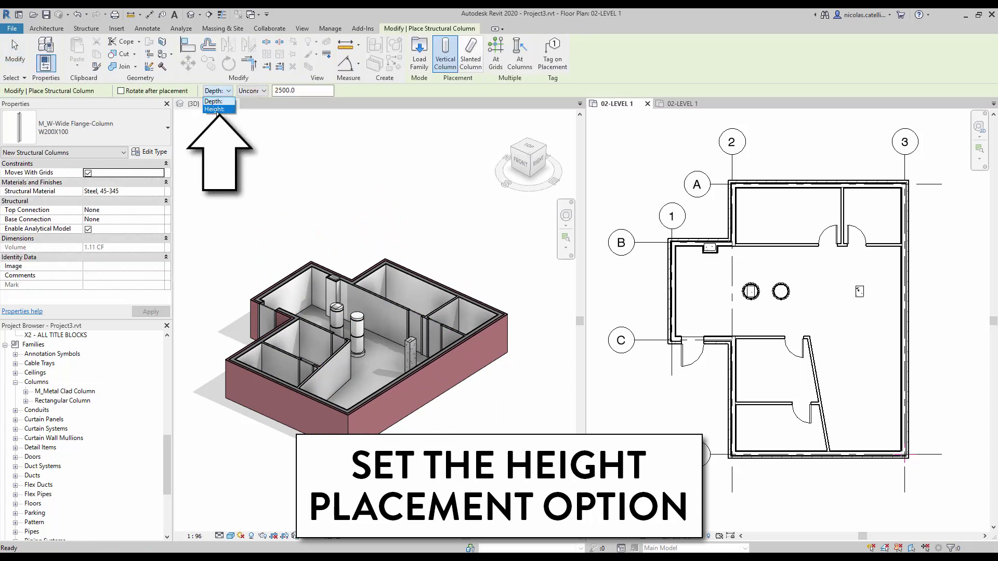
Step: Place a W200X100 column near grids 1 and B rising by height to LEVEL 2
click(216, 110)
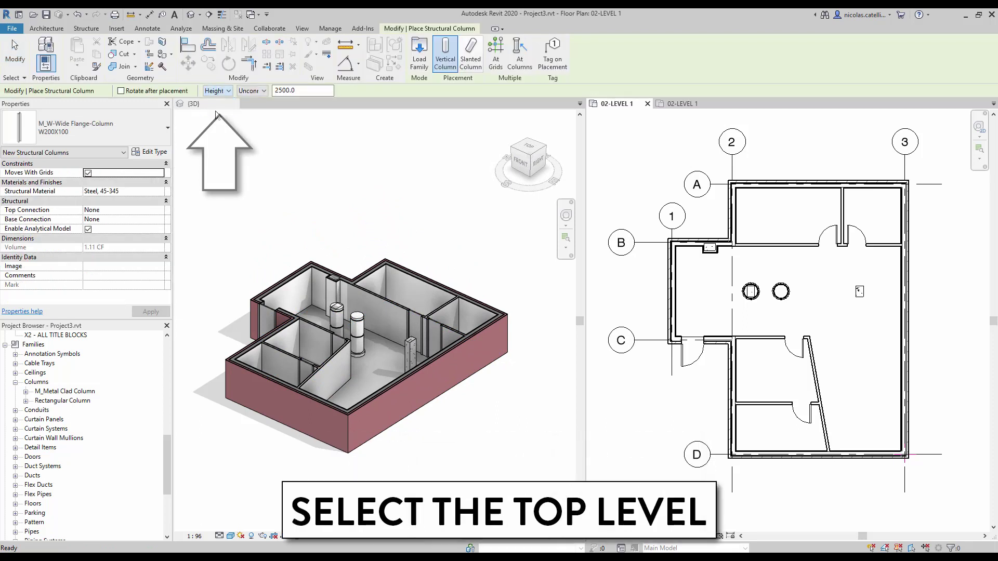
click(252, 90)
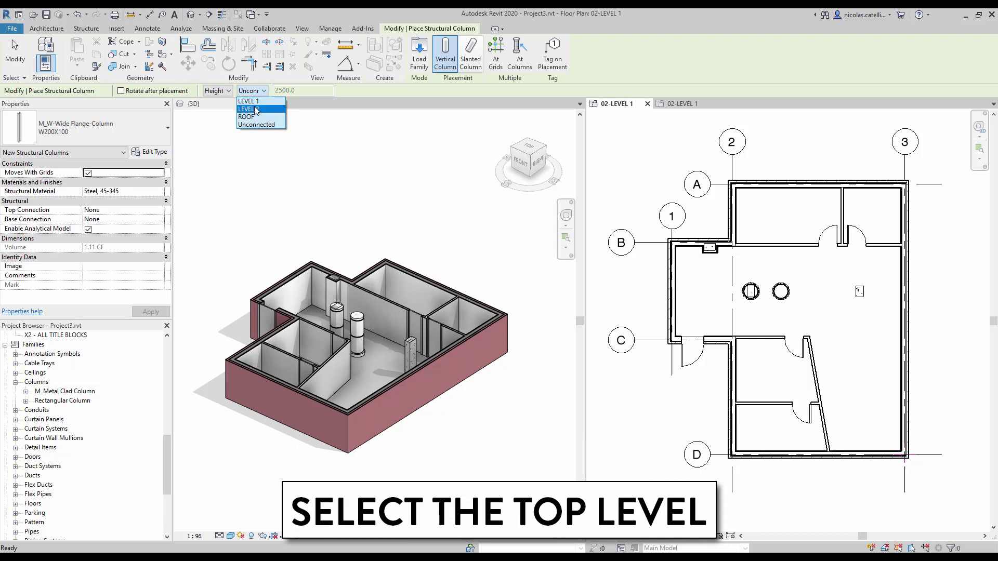
click(256, 109)
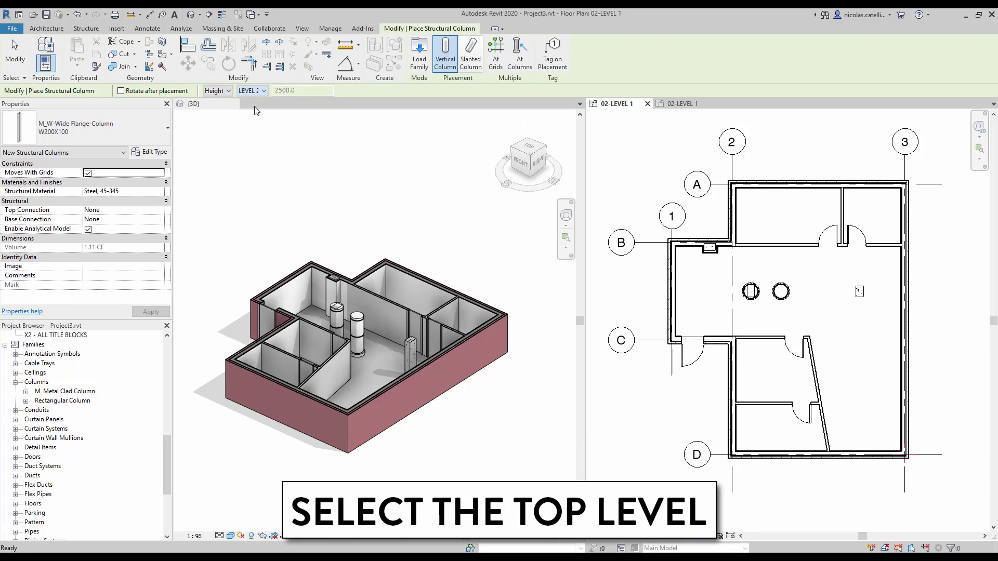
click(704, 285)
key(Escape)
key(Escape)
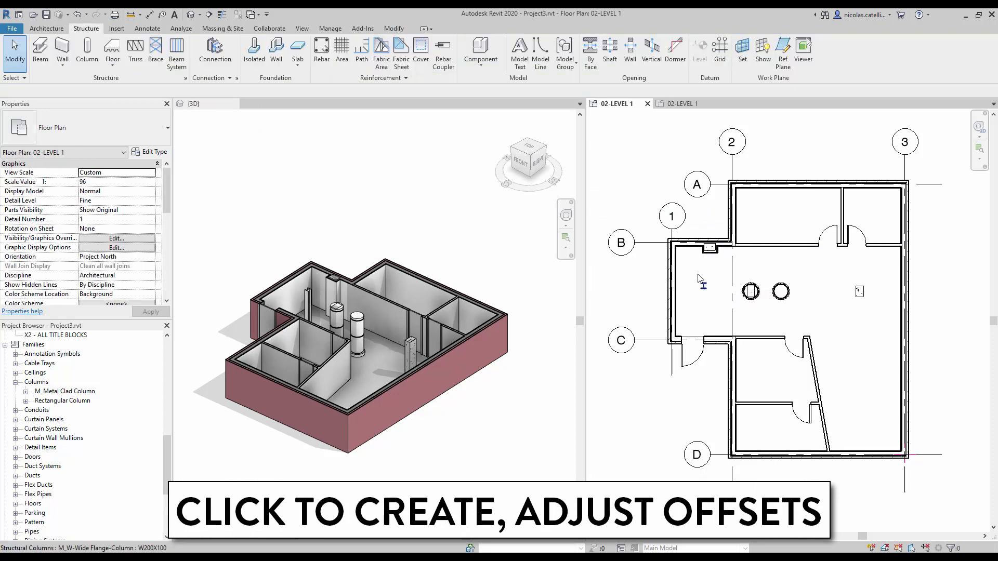
Step: Give the new column a Top Offset of -150.0
scroll(698, 278, up, 4)
click(710, 301)
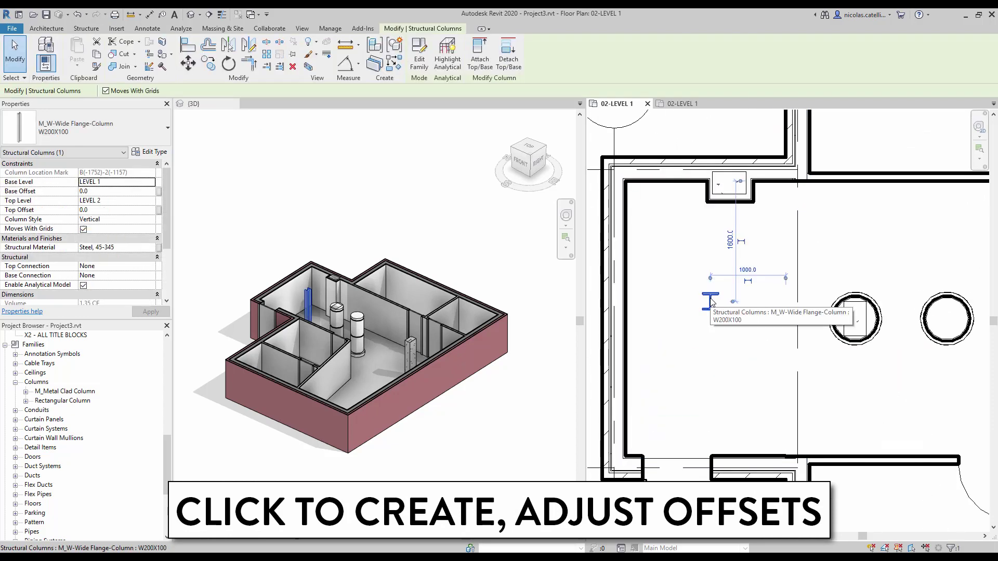
click(114, 211)
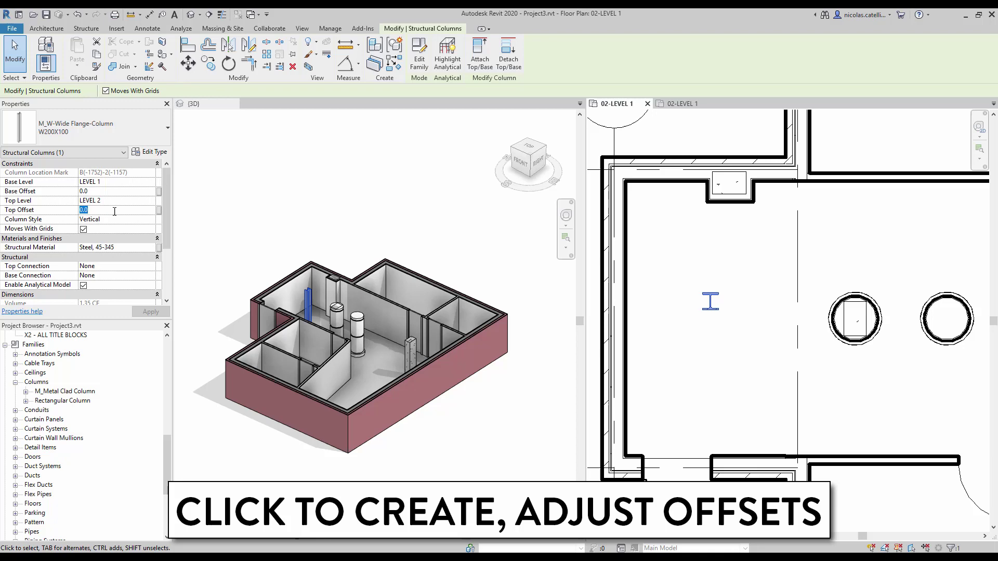
text(-150)
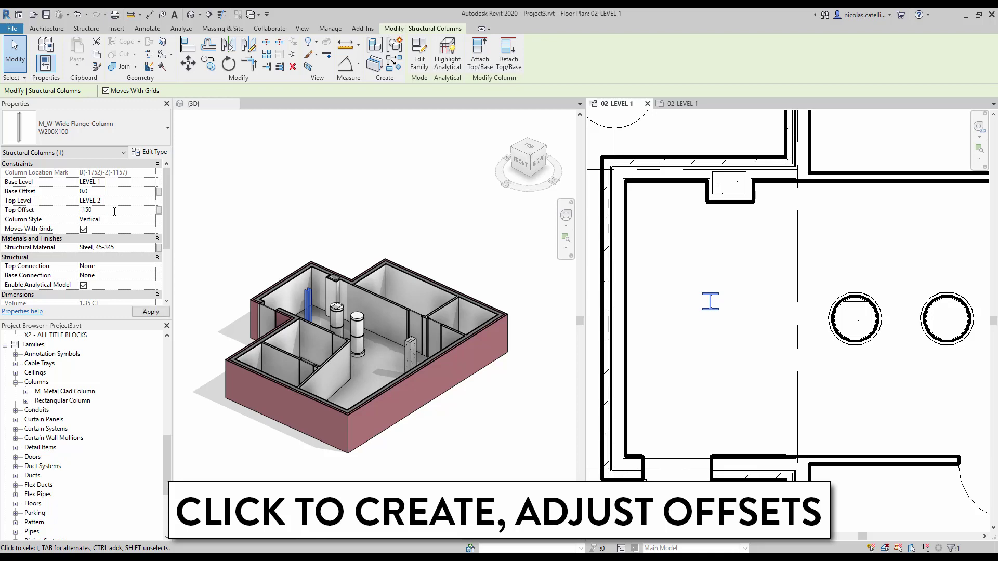
key(Return)
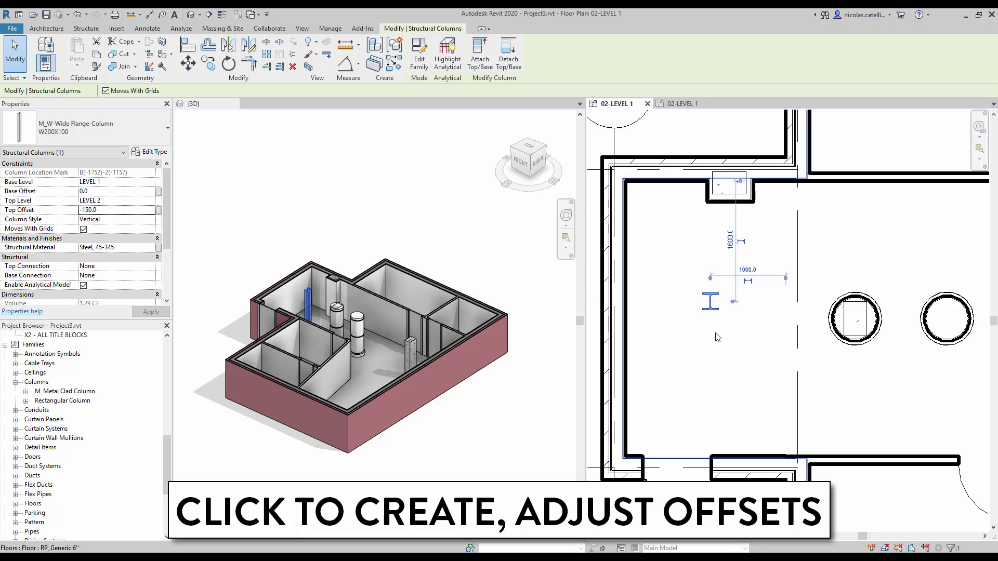
Step: Use At Grids to place W200X100 columns at every intersection of grids 2 and 3
scroll(677, 325, down, 2)
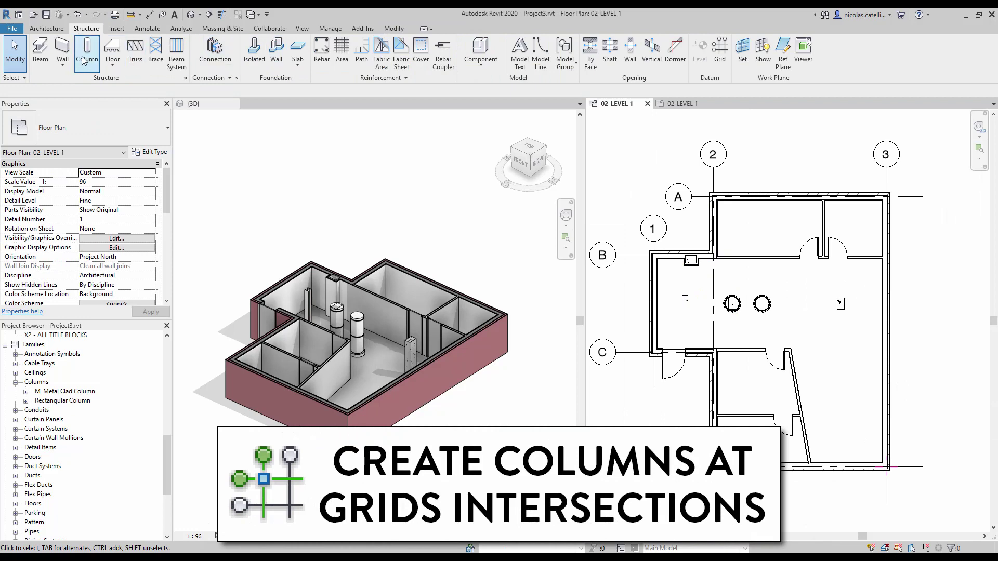
click(86, 55)
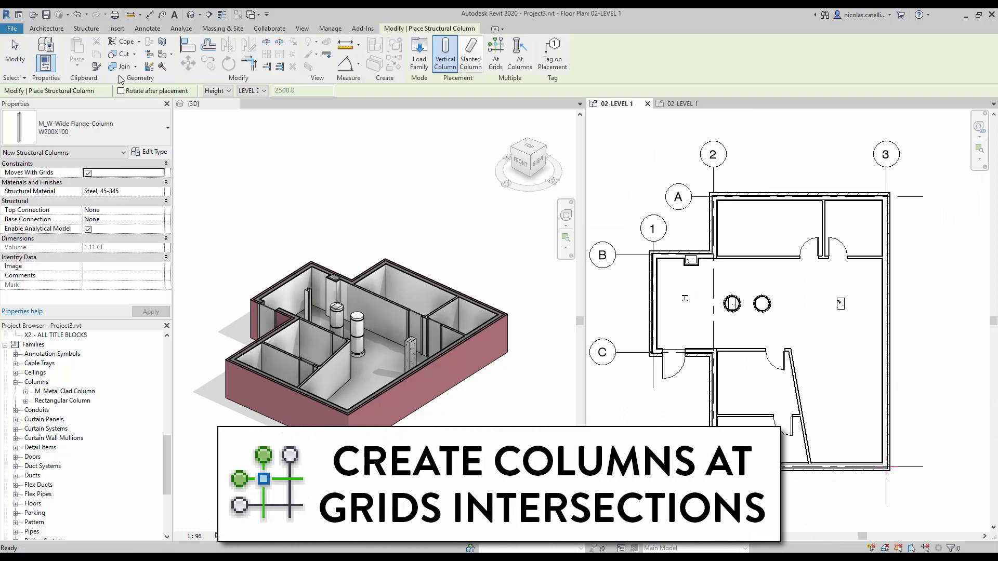
click(497, 62)
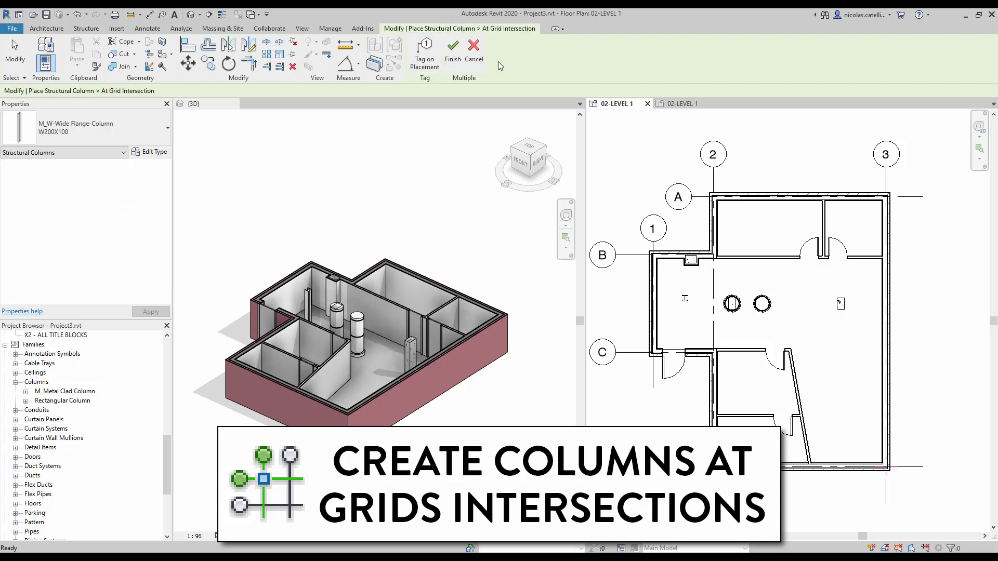
drag(977, 177, 612, 366)
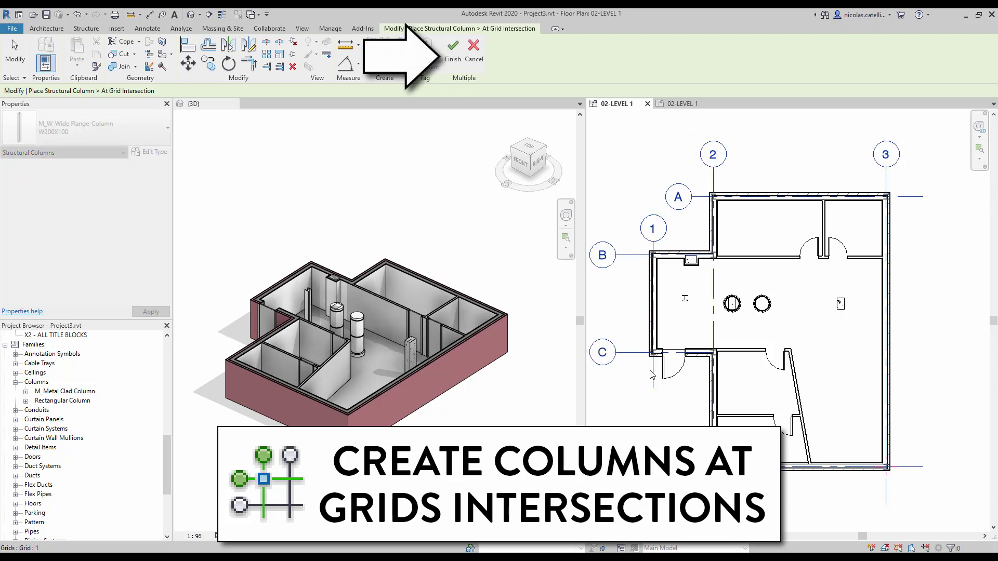
click(452, 52)
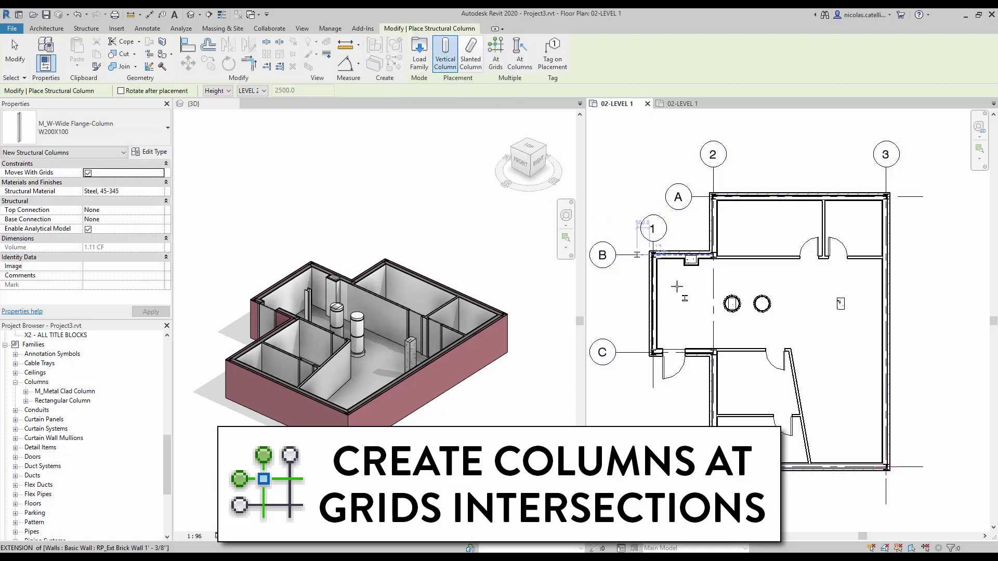
scroll(656, 244, up, 5)
scroll(658, 235, up, 2)
key(Escape)
key(Escape)
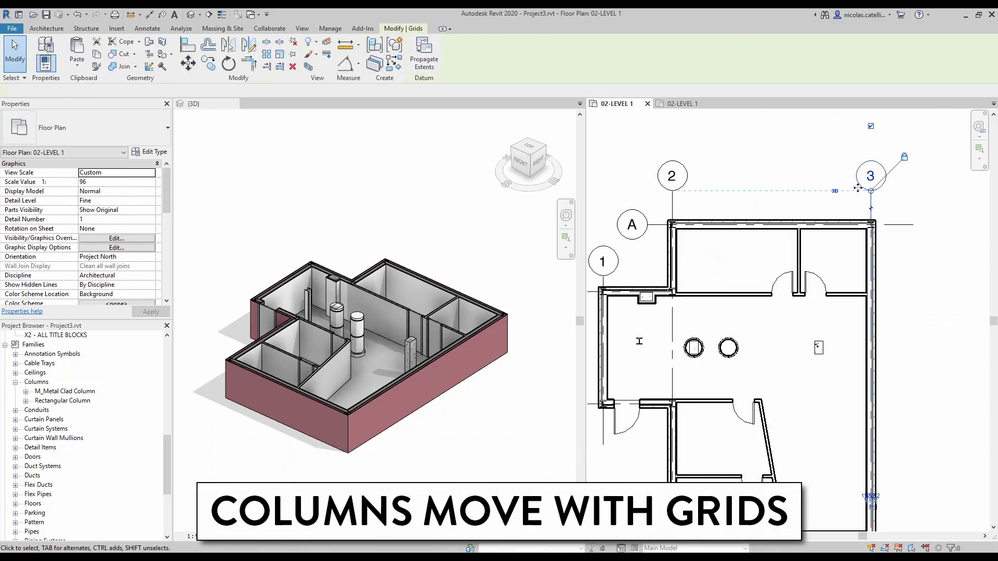
click(861, 190)
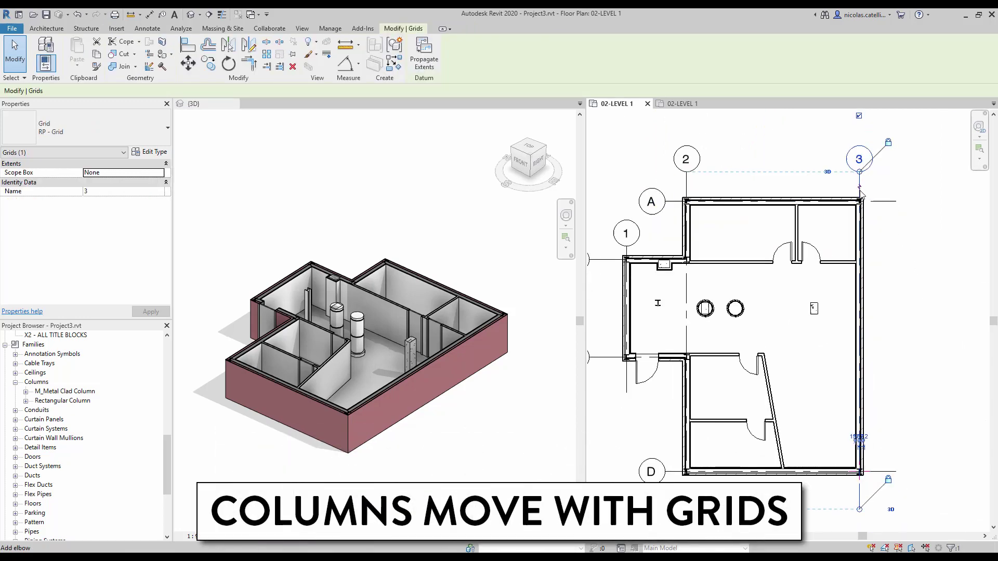
Step: Move grid 3 right with its columns, then uncheck Moves With Grids on the 3/D column
drag(860, 194, 879, 191)
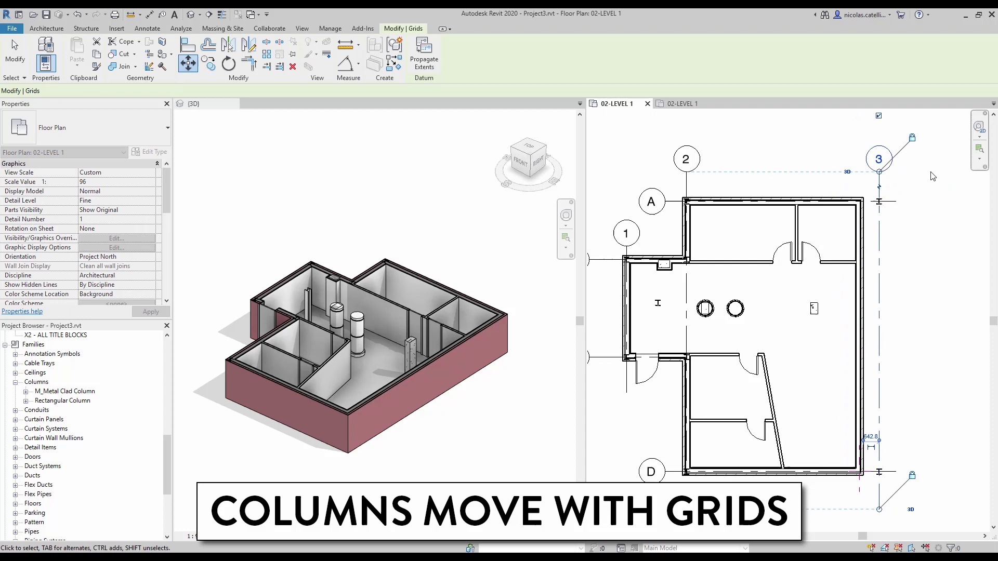
click(936, 421)
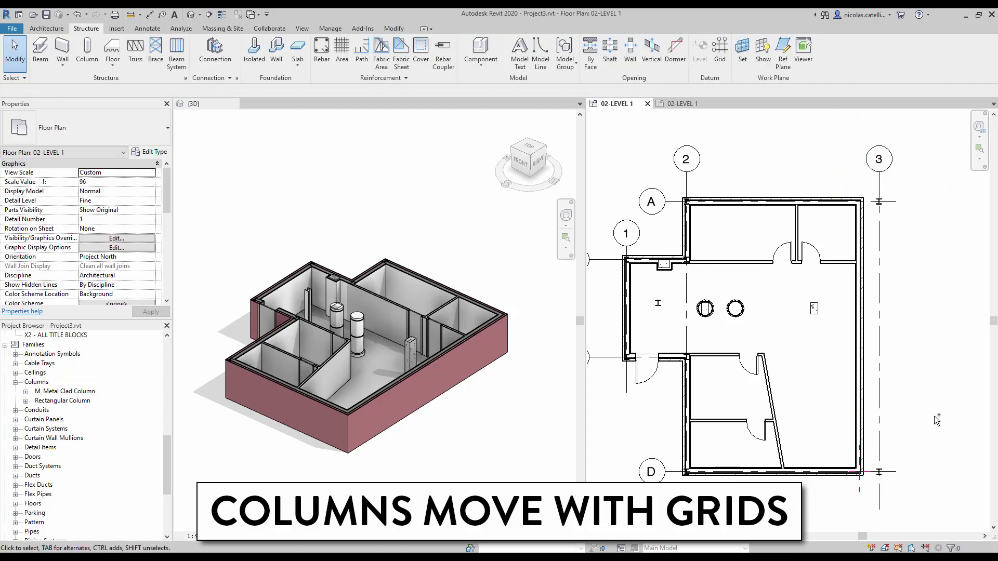
scroll(909, 496, up, 4)
click(842, 436)
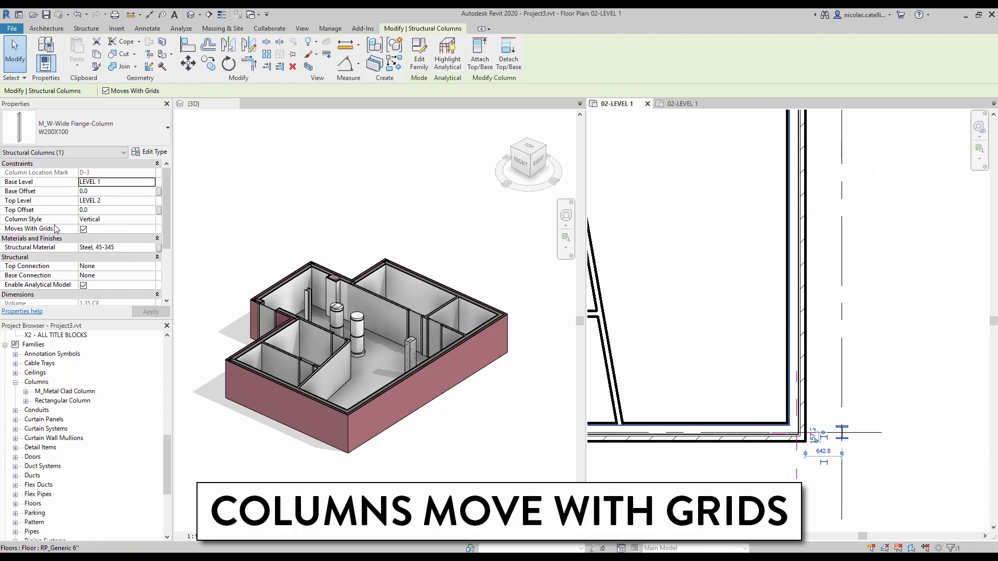
click(85, 232)
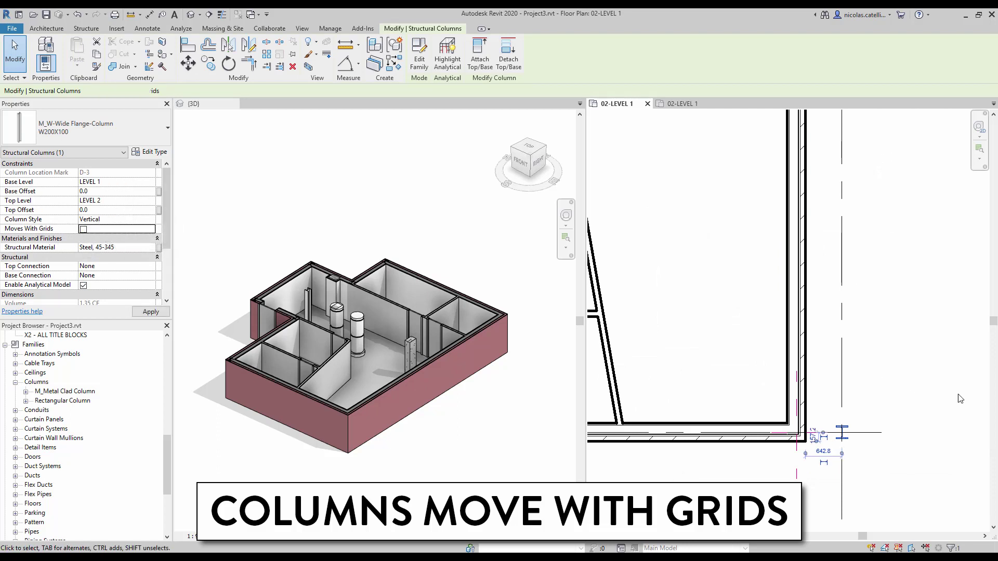
key(Escape)
Step: Move grid 3 back 300 to the left
click(842, 371)
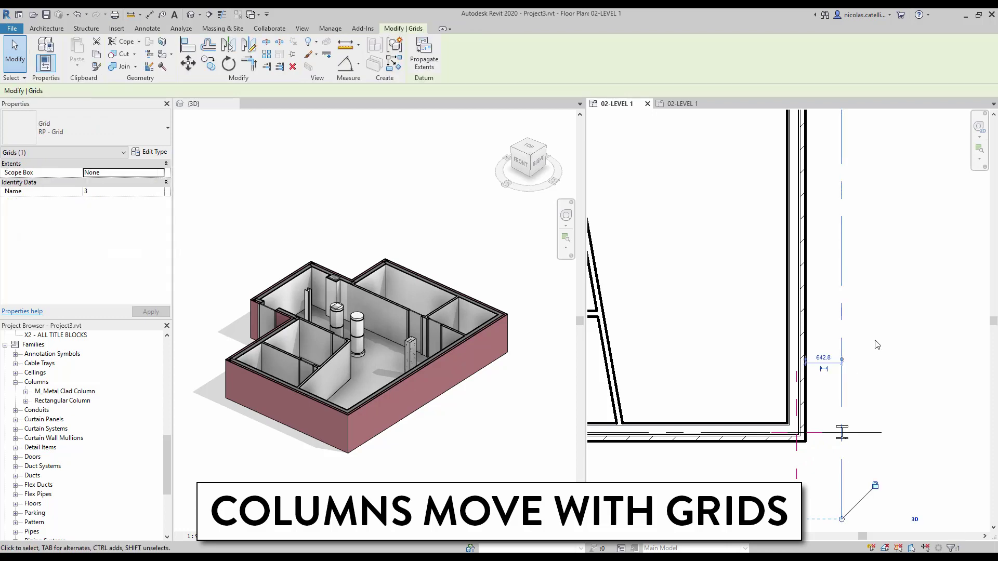
key(Left)
key(Left)
key(Left)
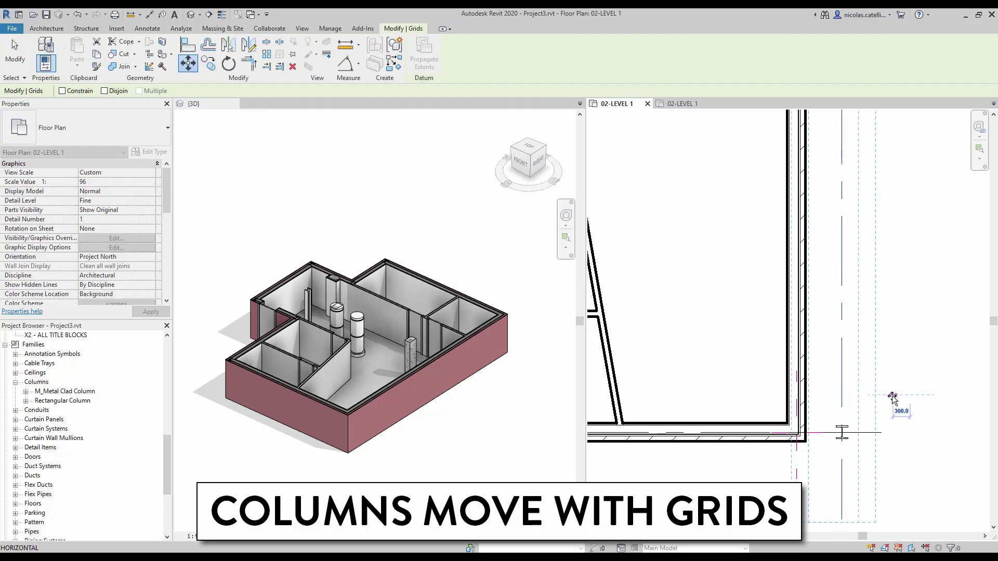
scroll(884, 411, down, 3)
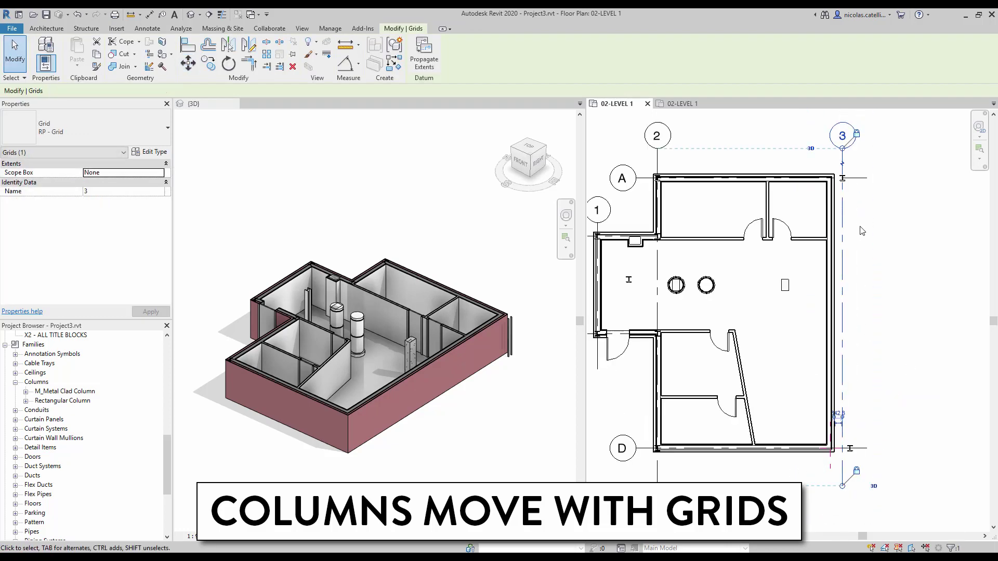
click(854, 198)
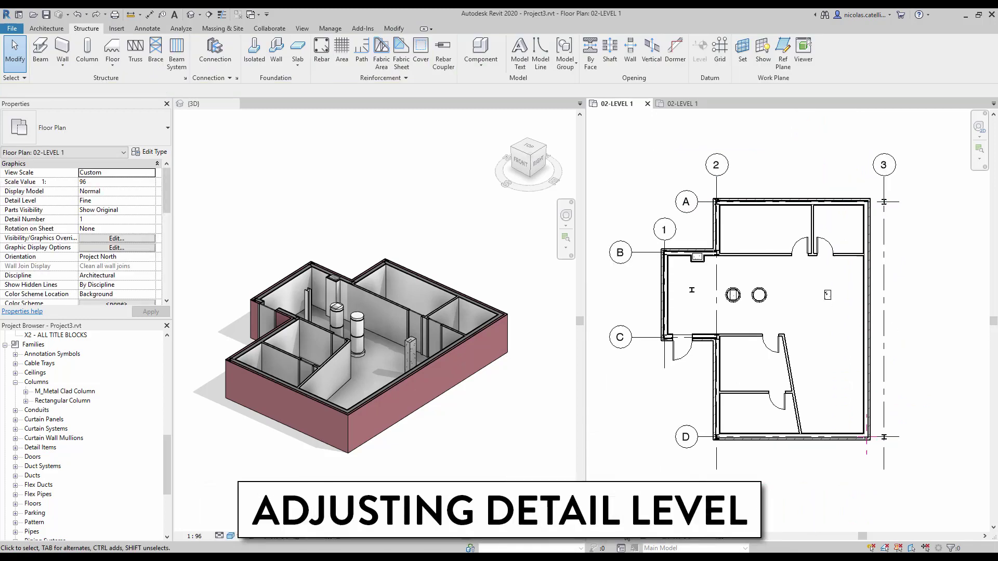
Step: Set the plan to Coarse detail, toggle thin lines with TL, and inspect the wide-flange column
click(634, 536)
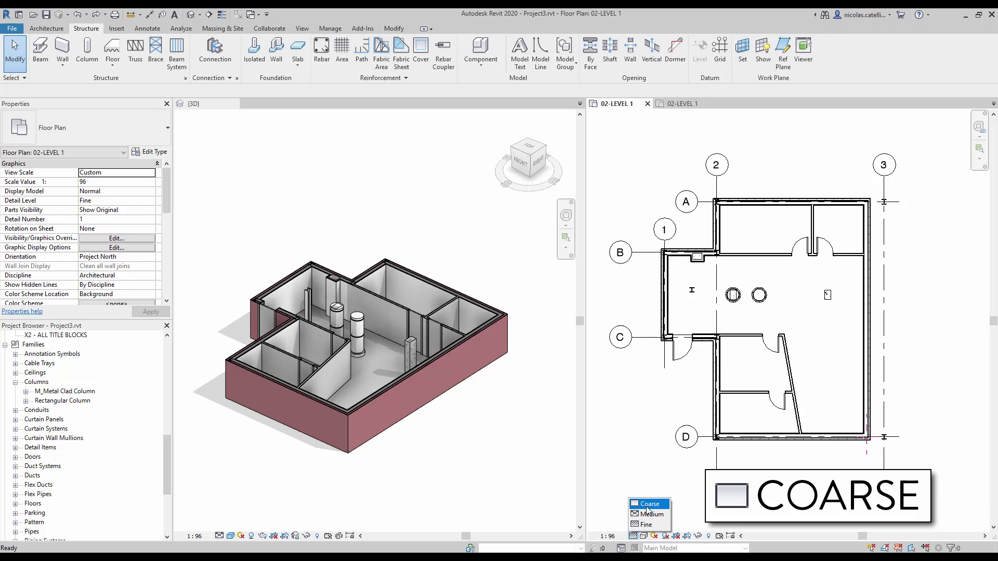
click(647, 505)
scroll(894, 450, up, 4)
scroll(895, 450, up, 5)
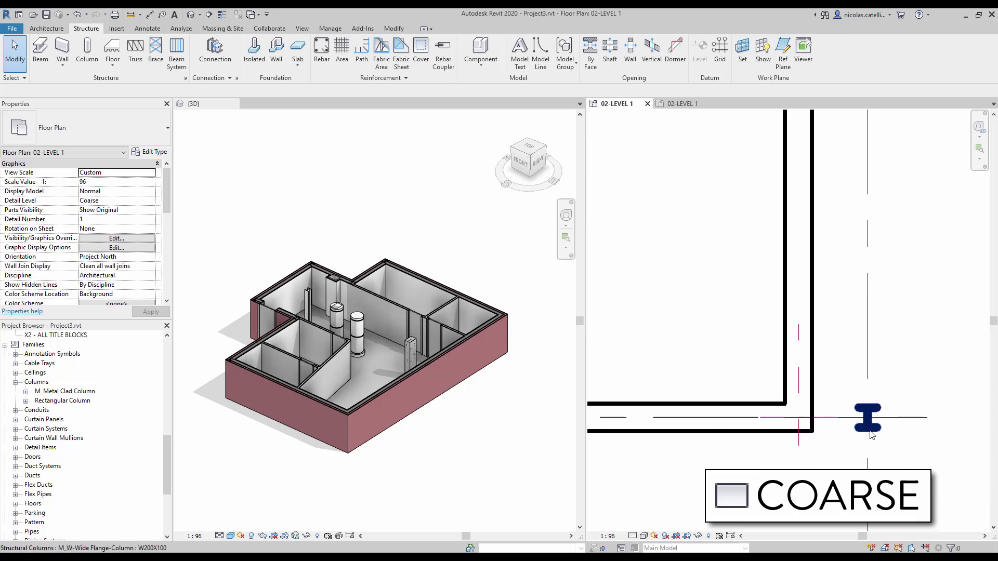
key(t)
key(l)
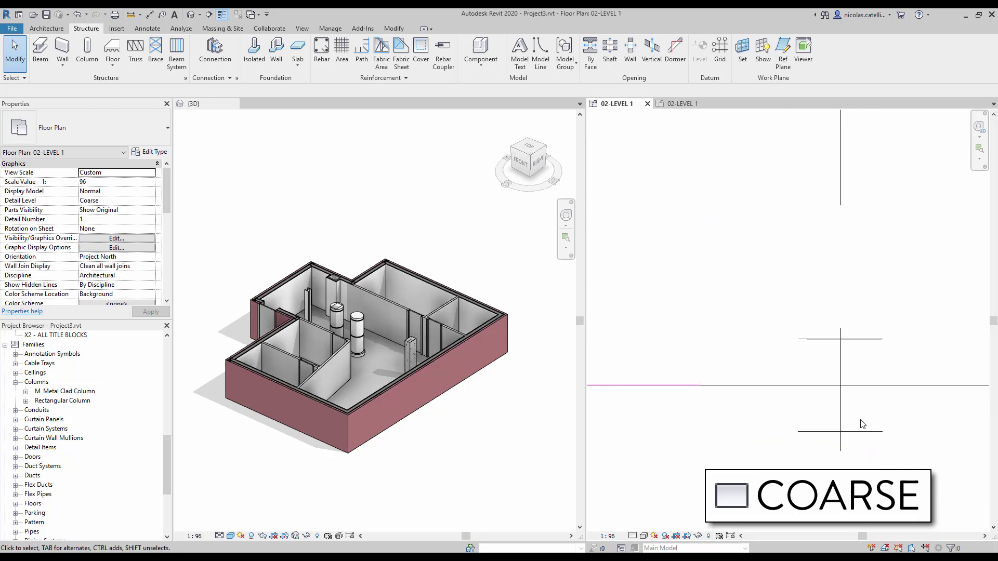
click(871, 337)
key(Escape)
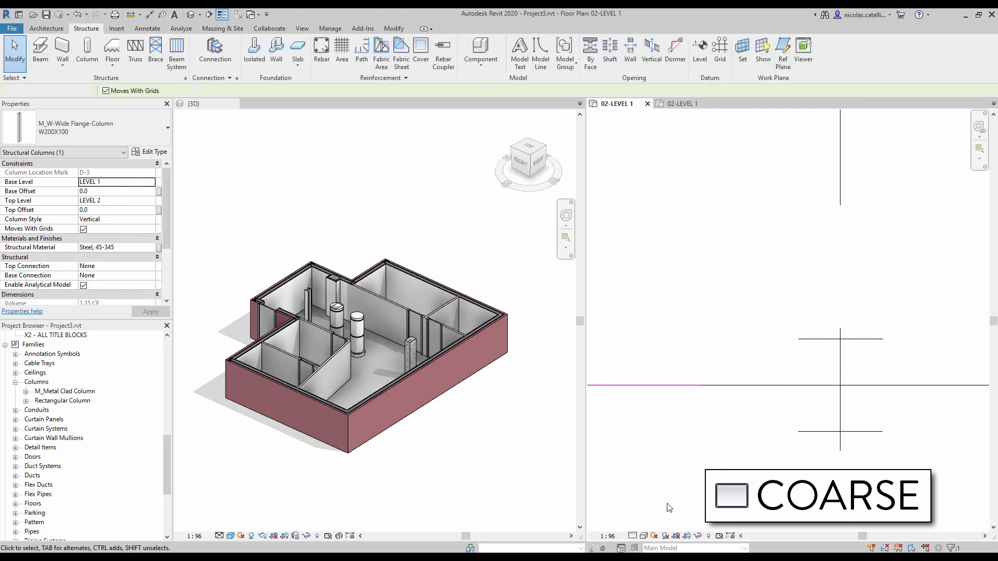
Step: Raise the plan to Medium, then Fine detail to show the full I-section
click(633, 536)
click(649, 515)
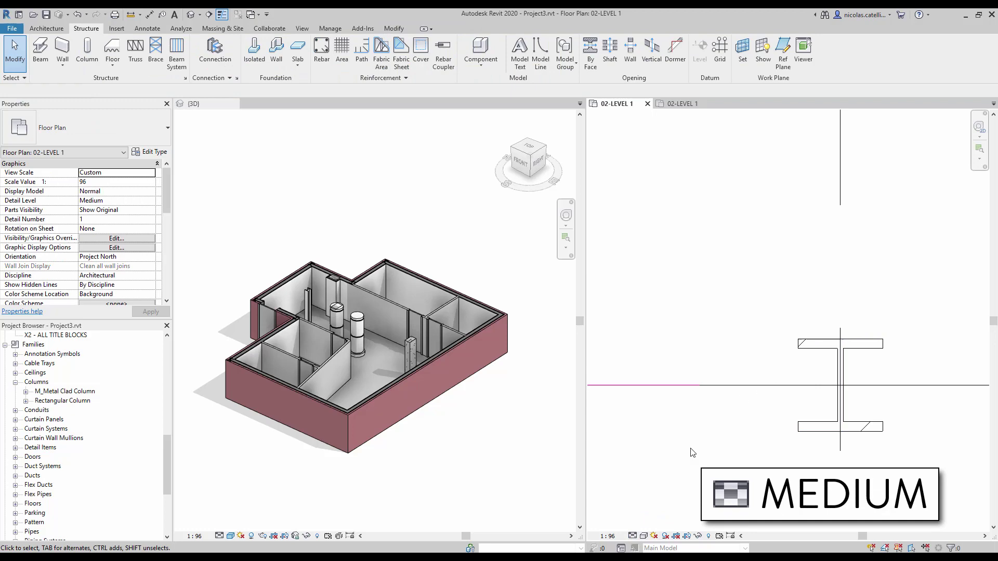
click(633, 535)
click(646, 525)
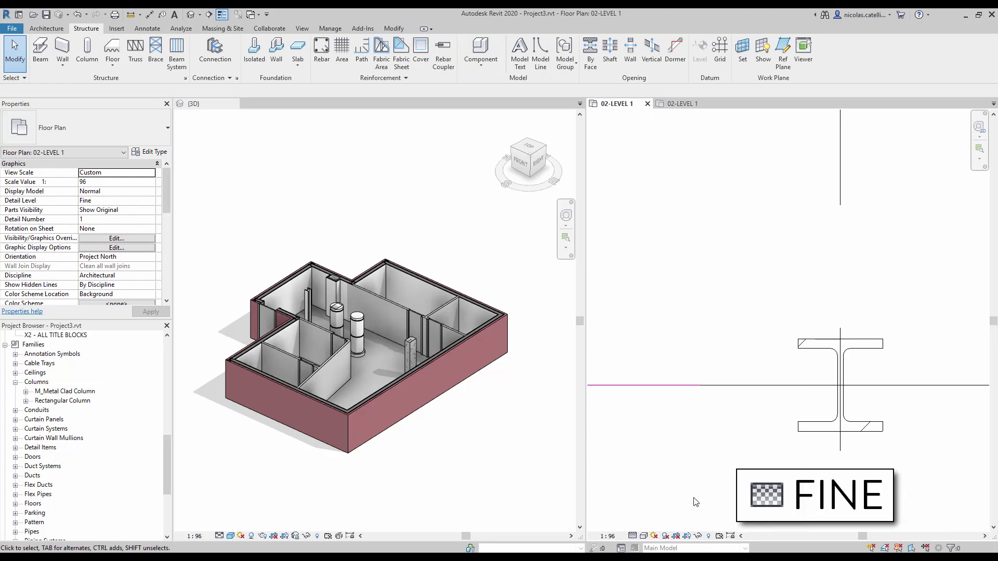
click(372, 224)
click(219, 536)
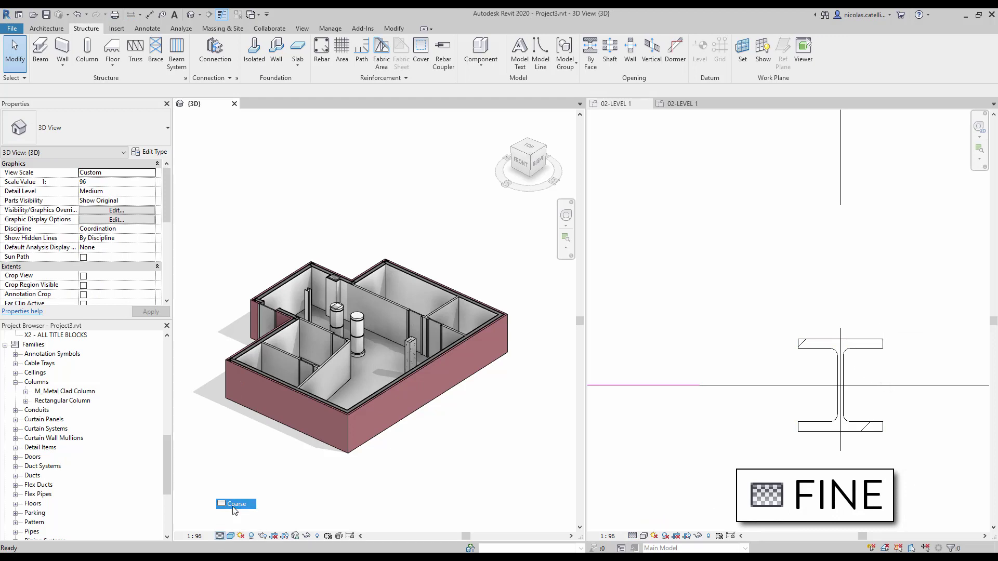
Step: Switch the 3D view through Coarse and Medium, zoom onto the column, and finish at Fine
click(235, 504)
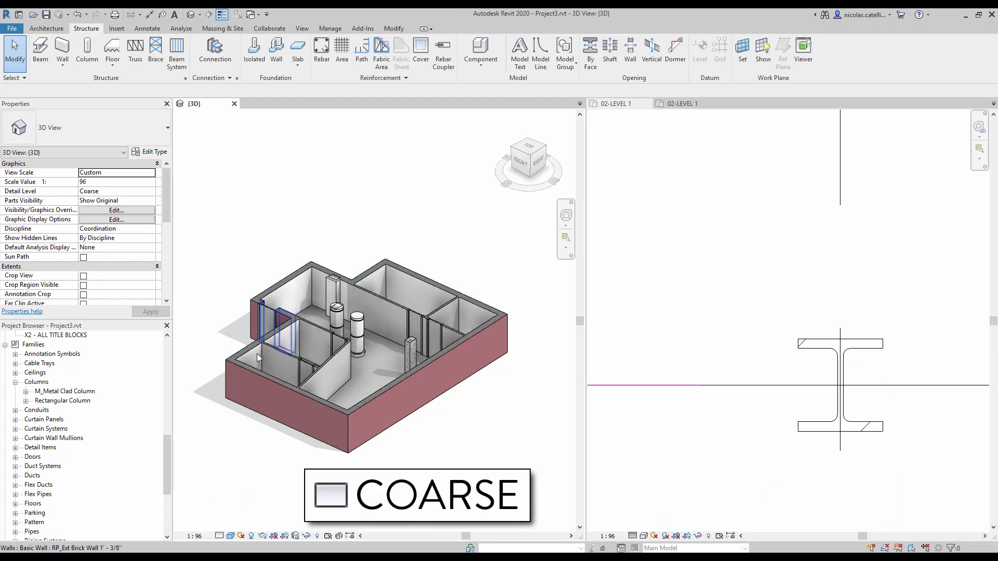
click(220, 535)
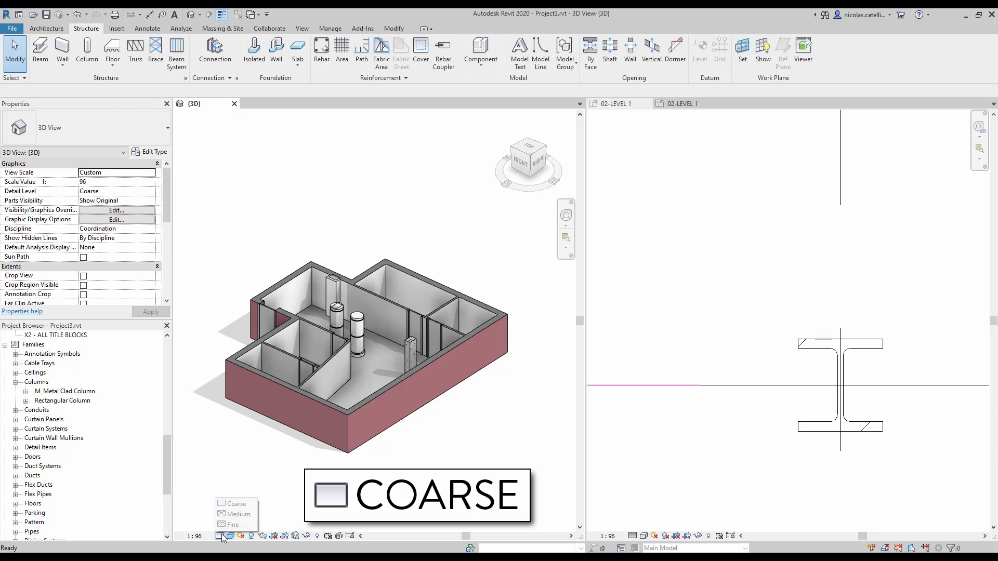
click(235, 514)
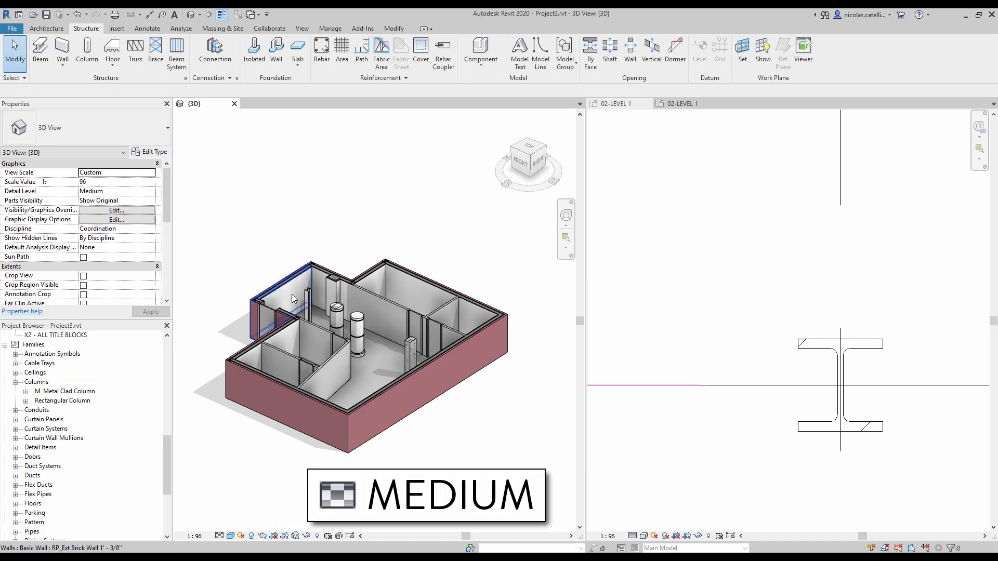
scroll(292, 294, up, 10)
scroll(332, 389, up, 2)
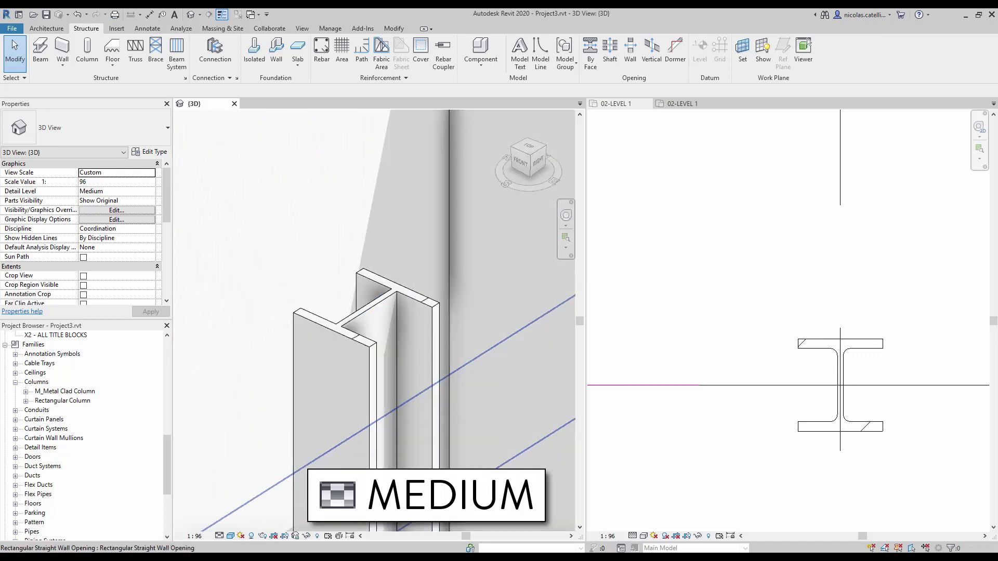
click(219, 536)
click(232, 525)
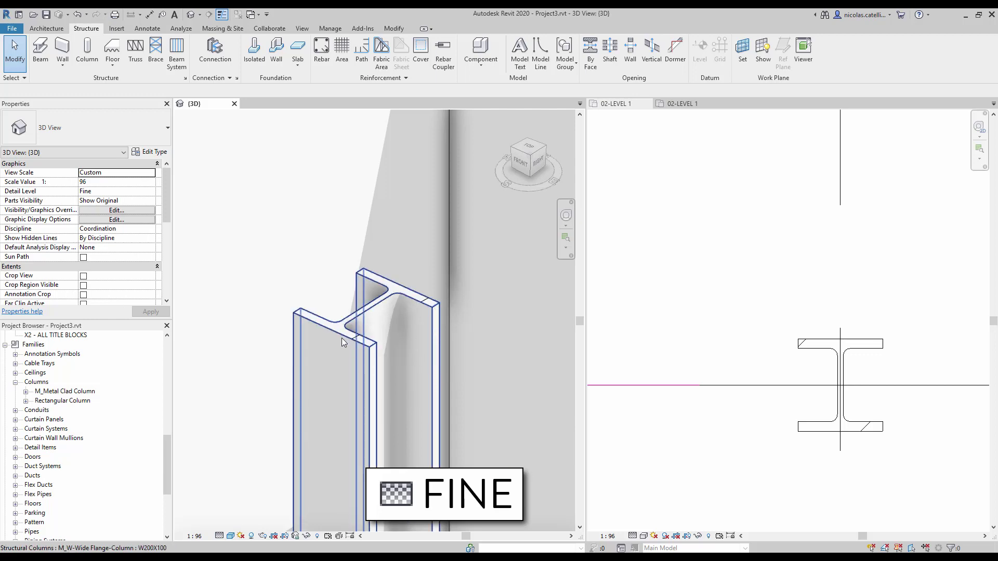
click(764, 289)
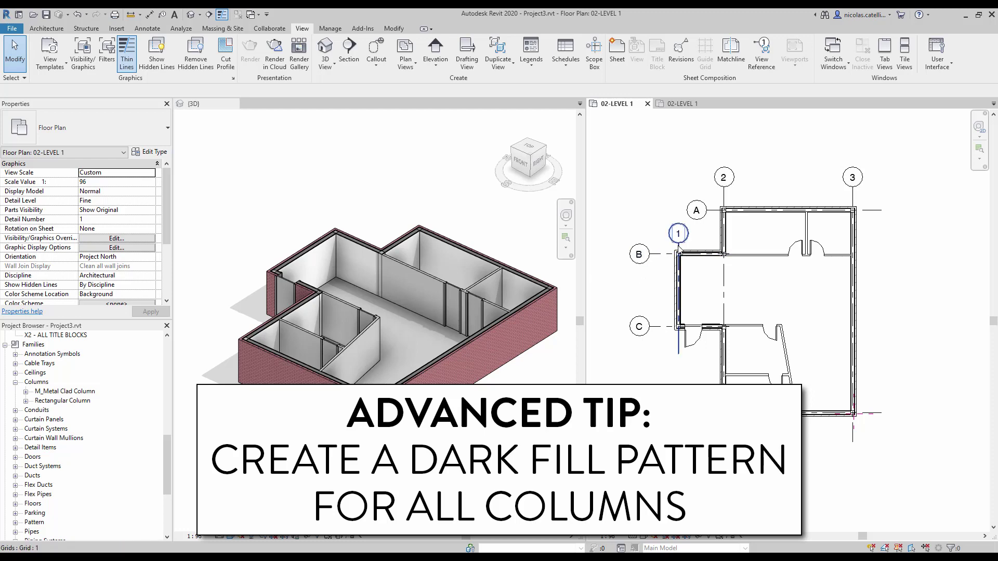
Step: Set the 02-LEVEL 1 floor plan's detail level to Coarse
scroll(671, 257, up, 5)
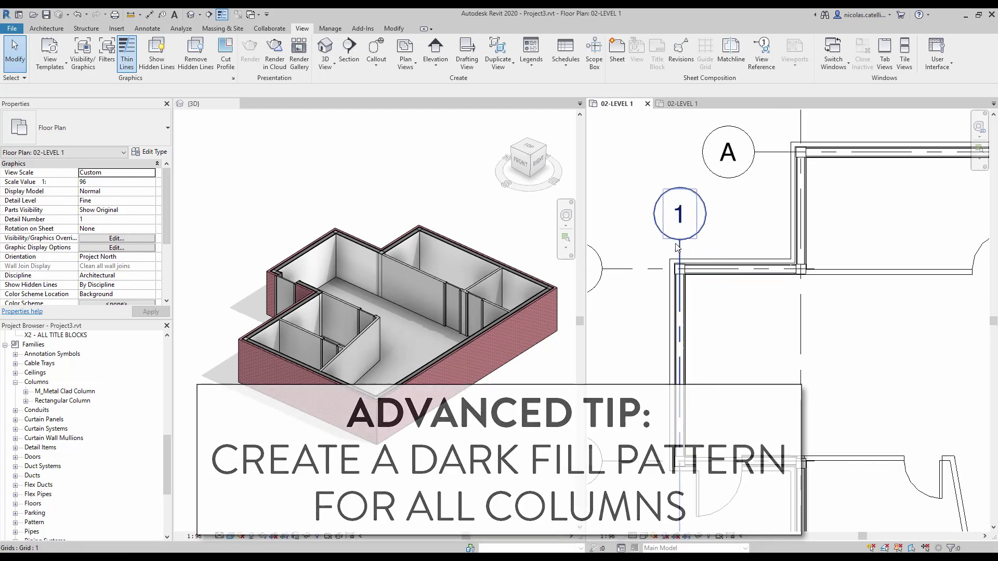
click(633, 536)
click(646, 501)
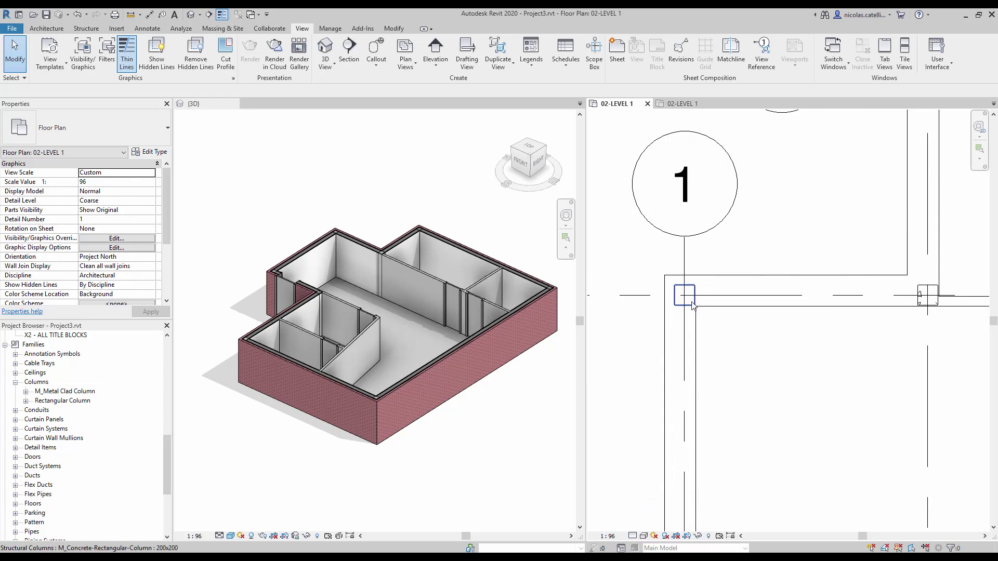
Step: Select and deselect the grid 1 column, then zoom to fit the whole plan
click(685, 295)
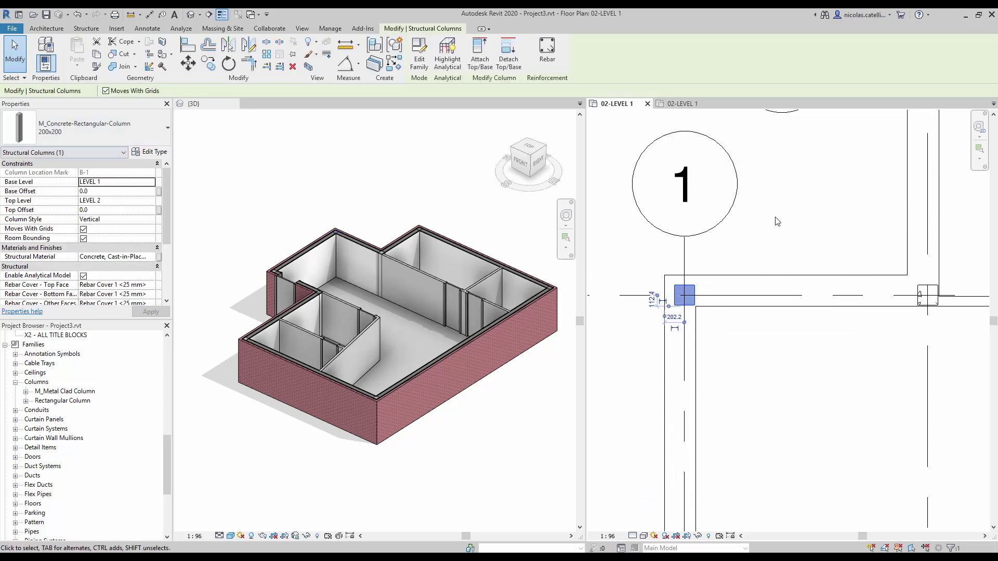
click(762, 240)
key(z)
key(f)
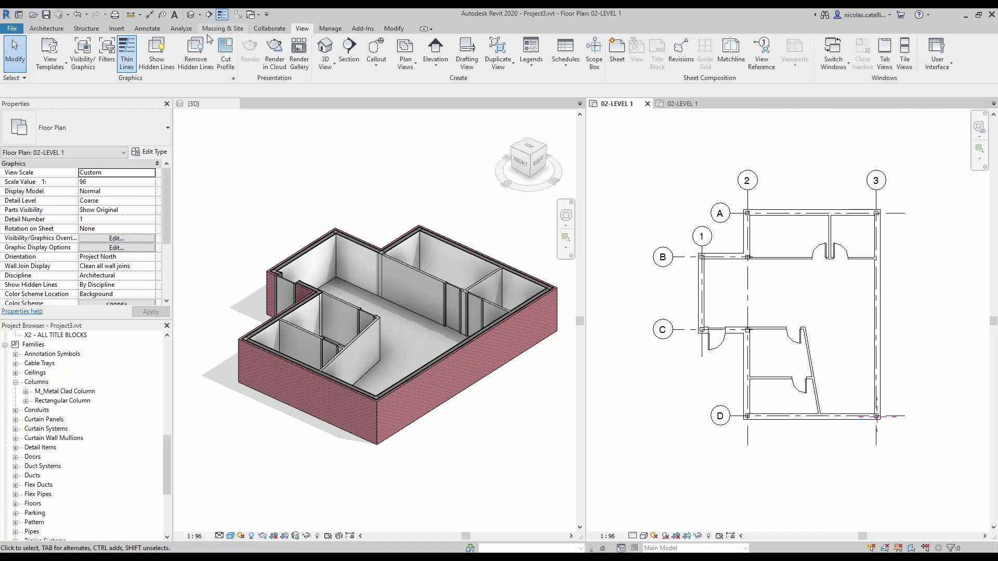
click(82, 51)
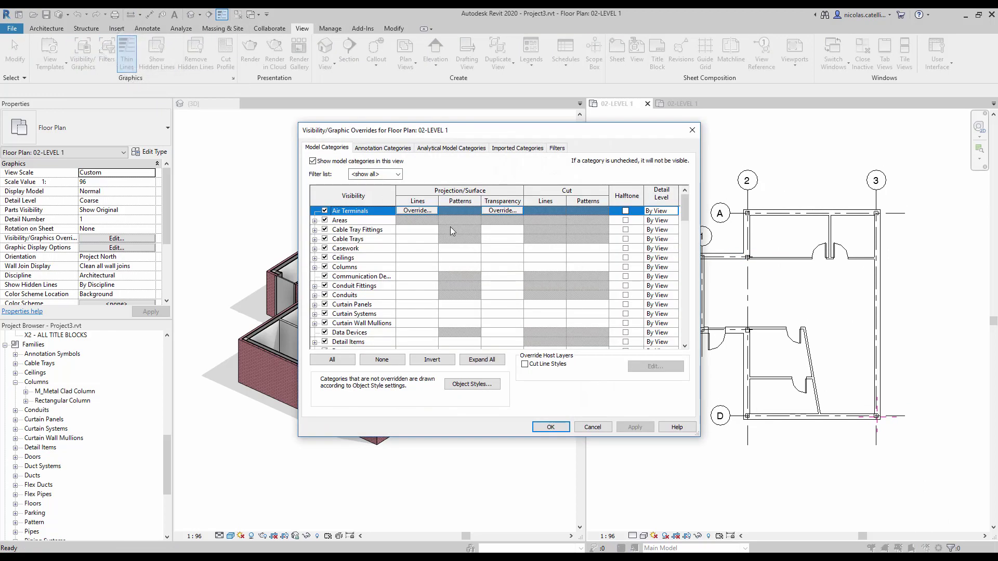
Step: Override Structural Columns cut pattern with Solid fill in dark grey RGB 049-049-049
click(376, 267)
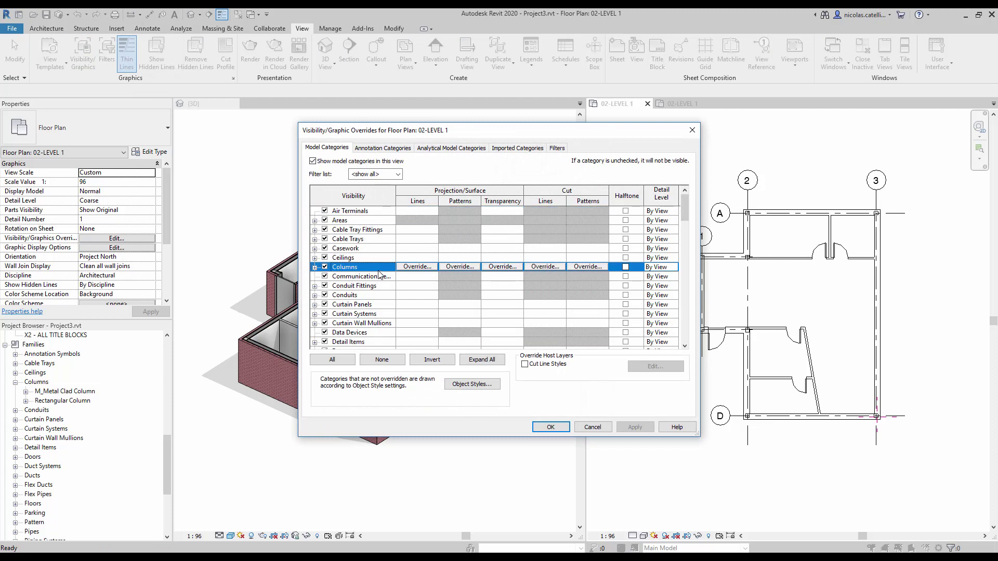
key(Page_Down)
key(Page_Down)
key(Page_Down)
key(Page_Down)
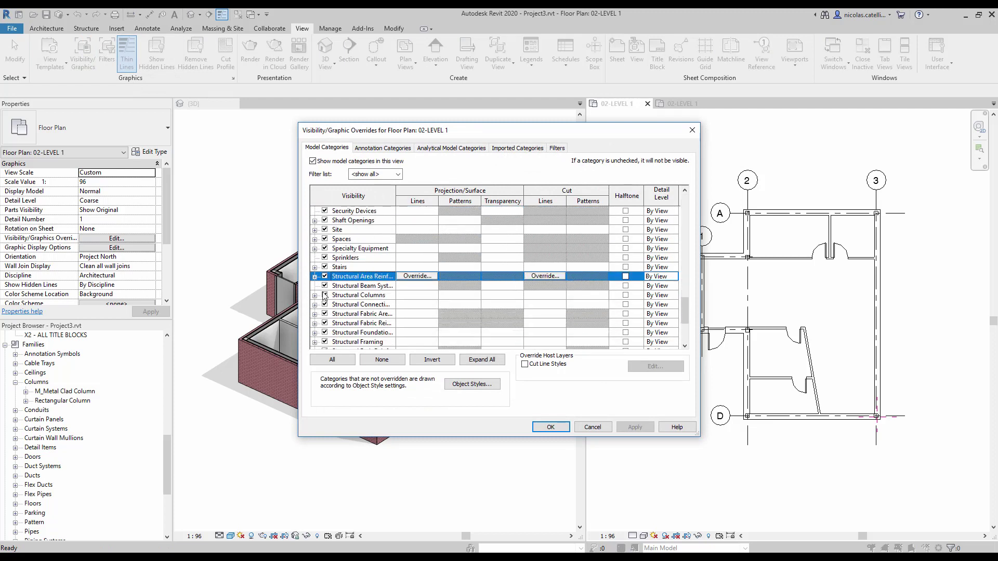
click(344, 296)
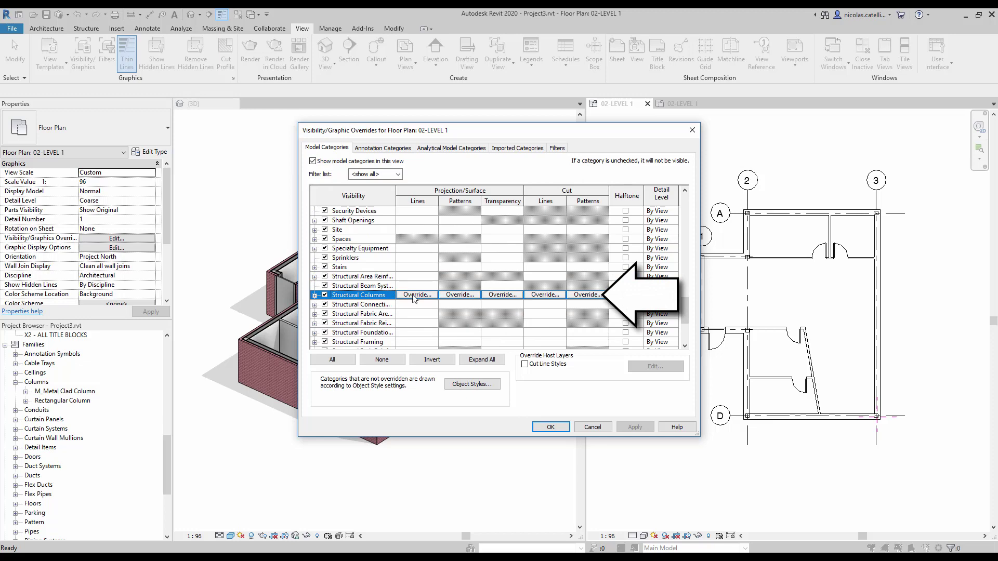
click(578, 295)
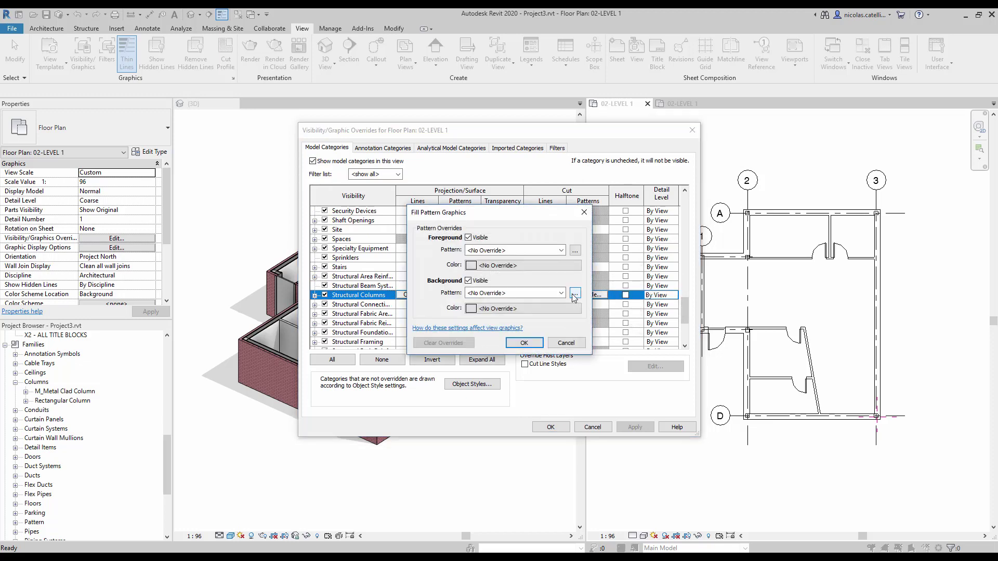
click(516, 311)
click(609, 287)
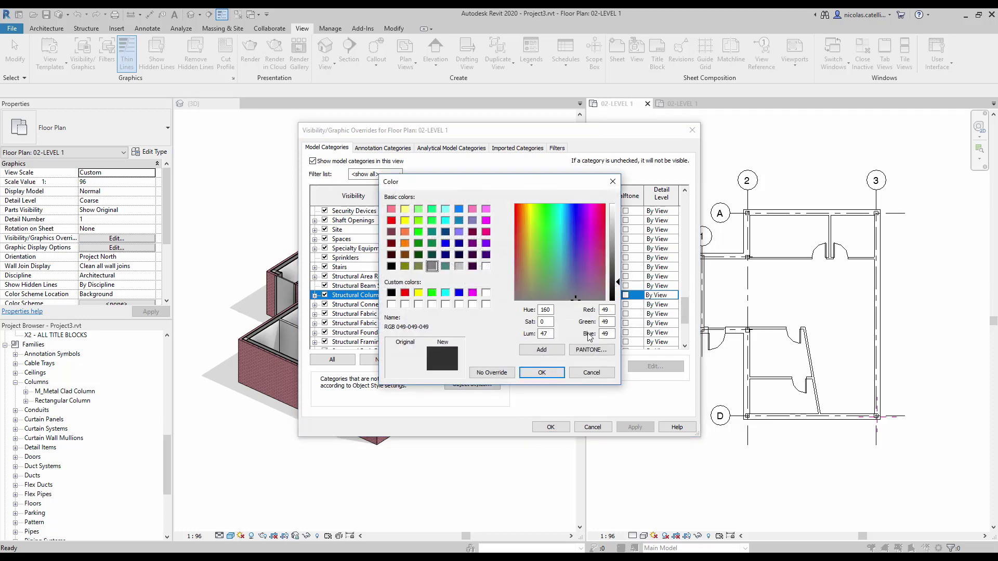
click(541, 373)
click(541, 294)
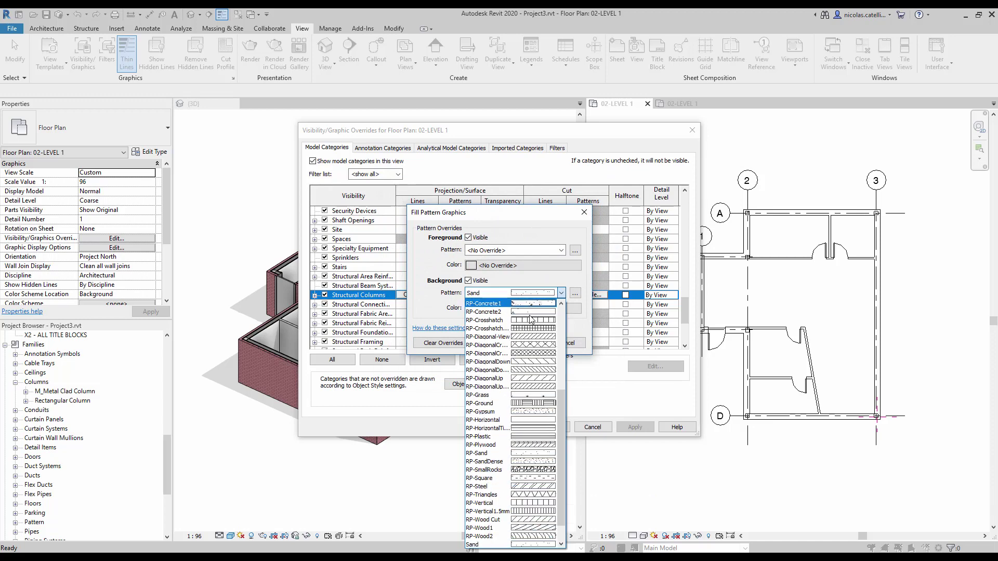
click(481, 312)
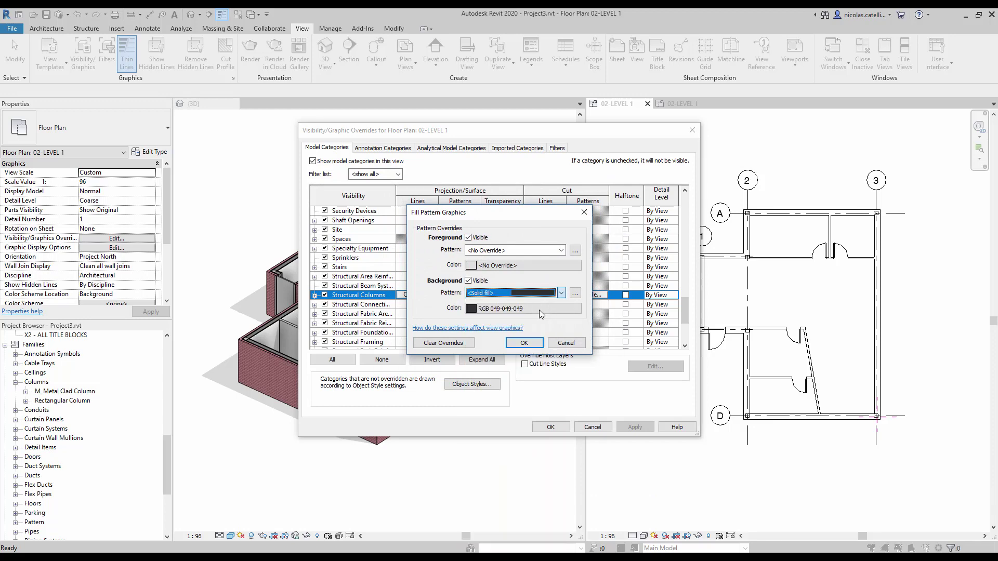
click(523, 346)
click(551, 427)
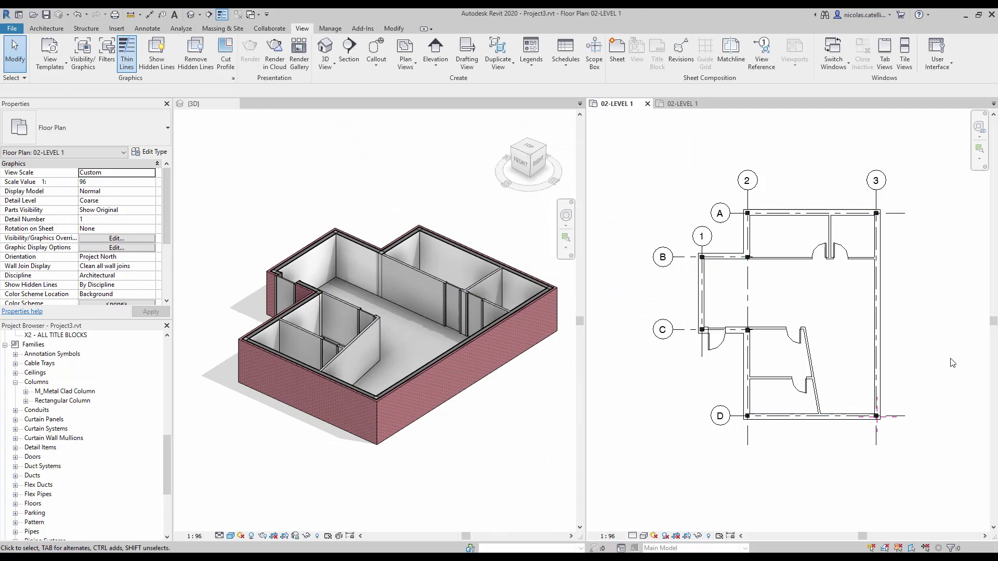
Step: Change the column at grid B-2 to type HSS152.4X76.2X9.5
scroll(733, 236, up, 5)
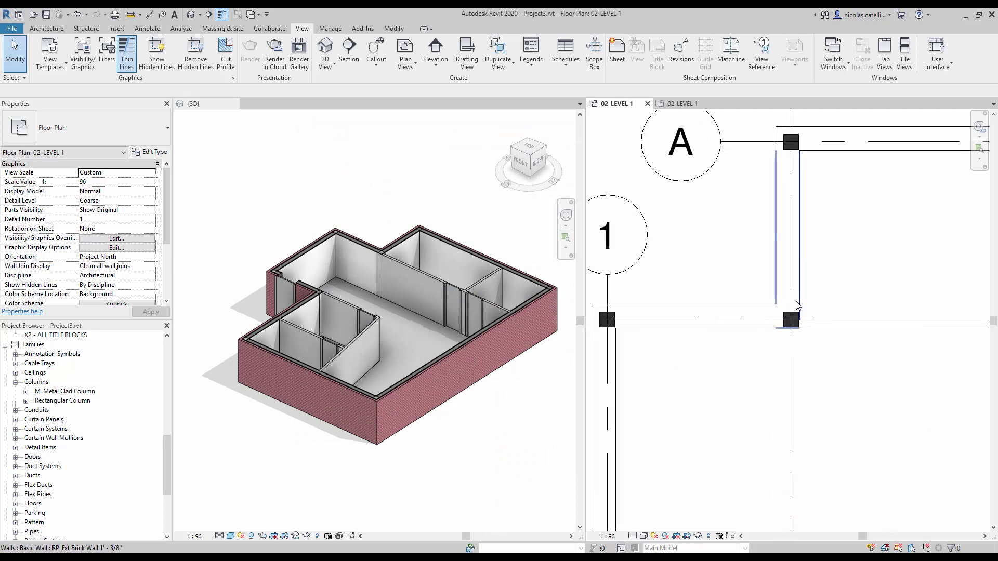
click(791, 319)
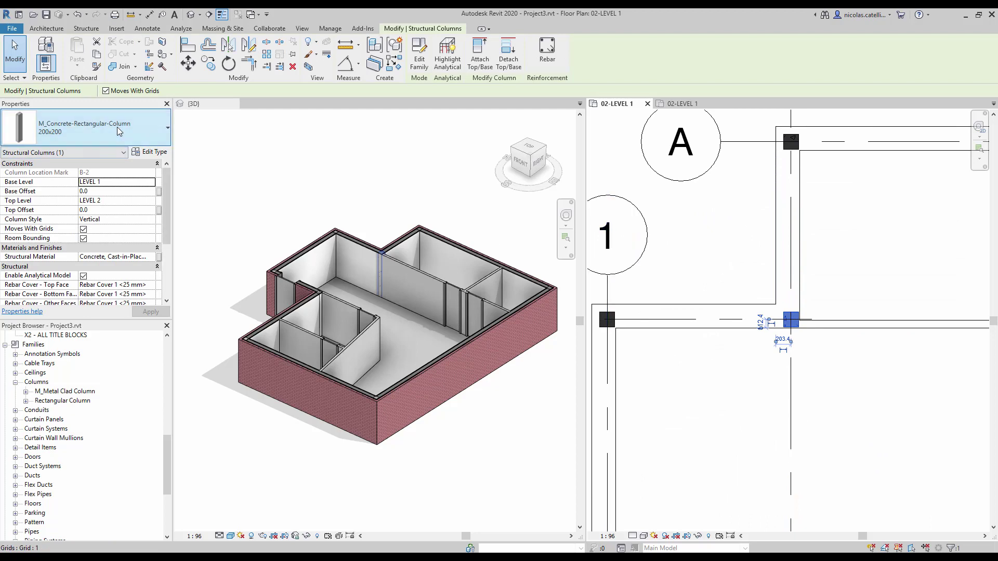
click(120, 131)
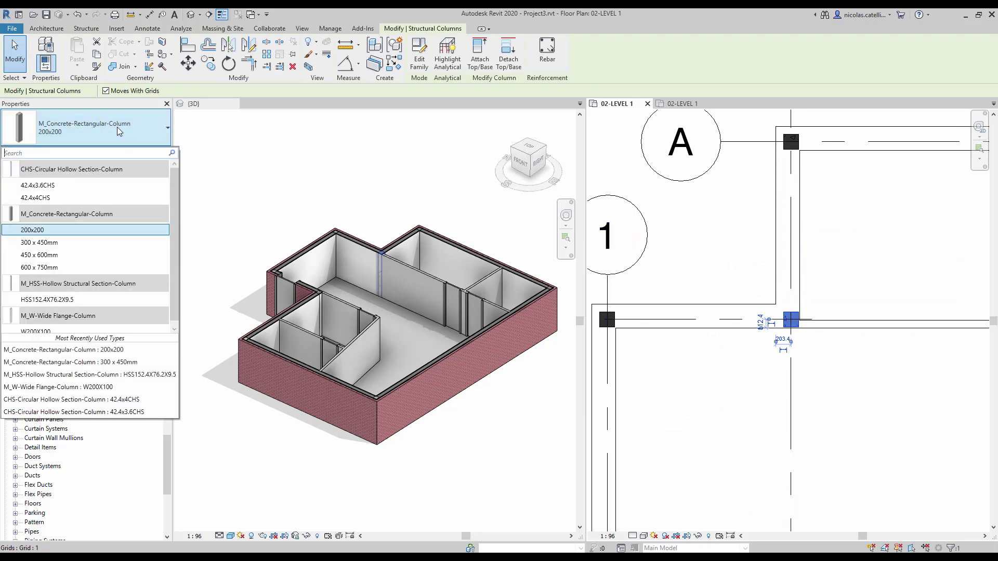
click(115, 300)
click(800, 308)
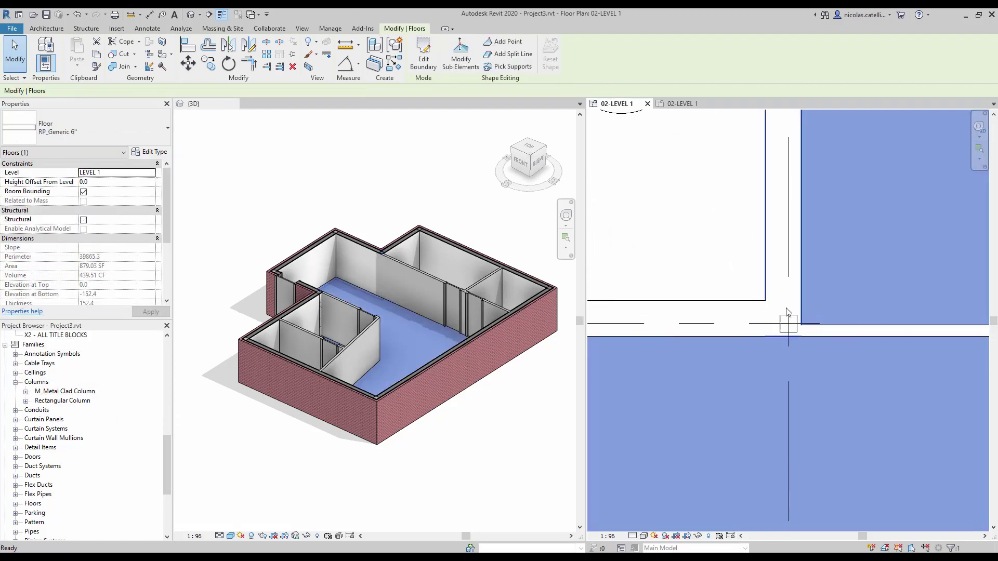
key(Escape)
Step: Pan to grid 1 and set the floor plan to Fine detail
middle_drag(728, 338, 774, 291)
scroll(679, 528, up, 2)
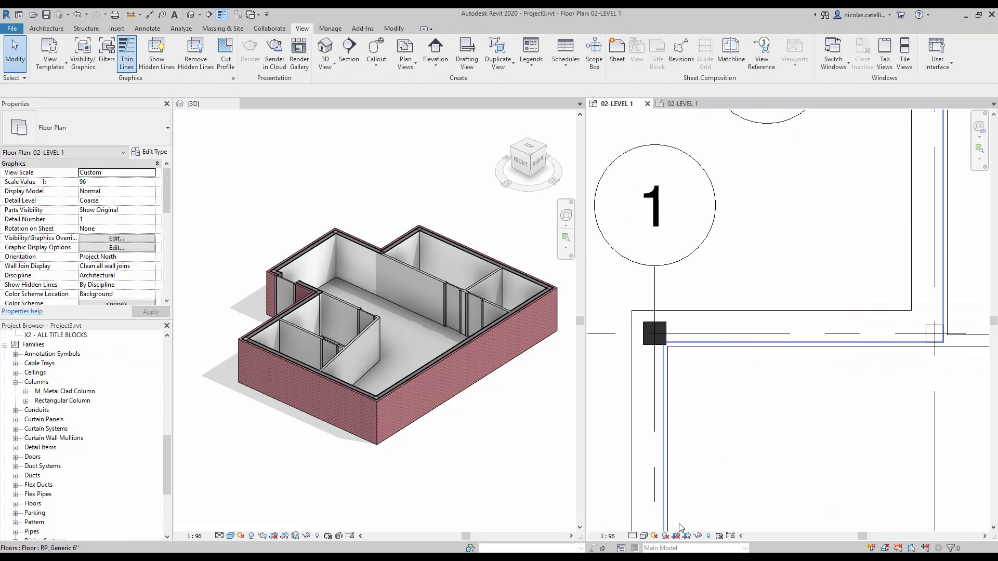
click(632, 536)
click(645, 525)
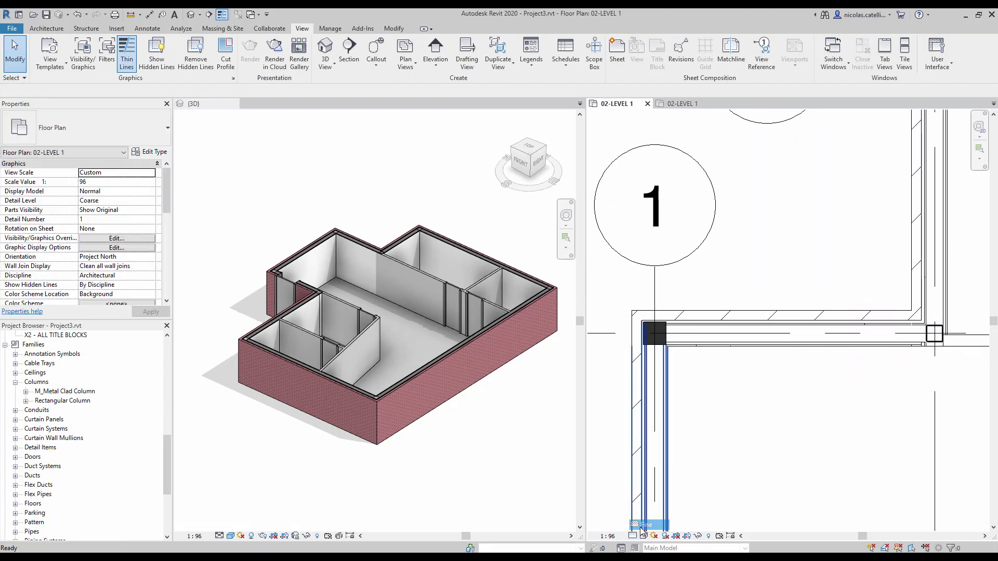